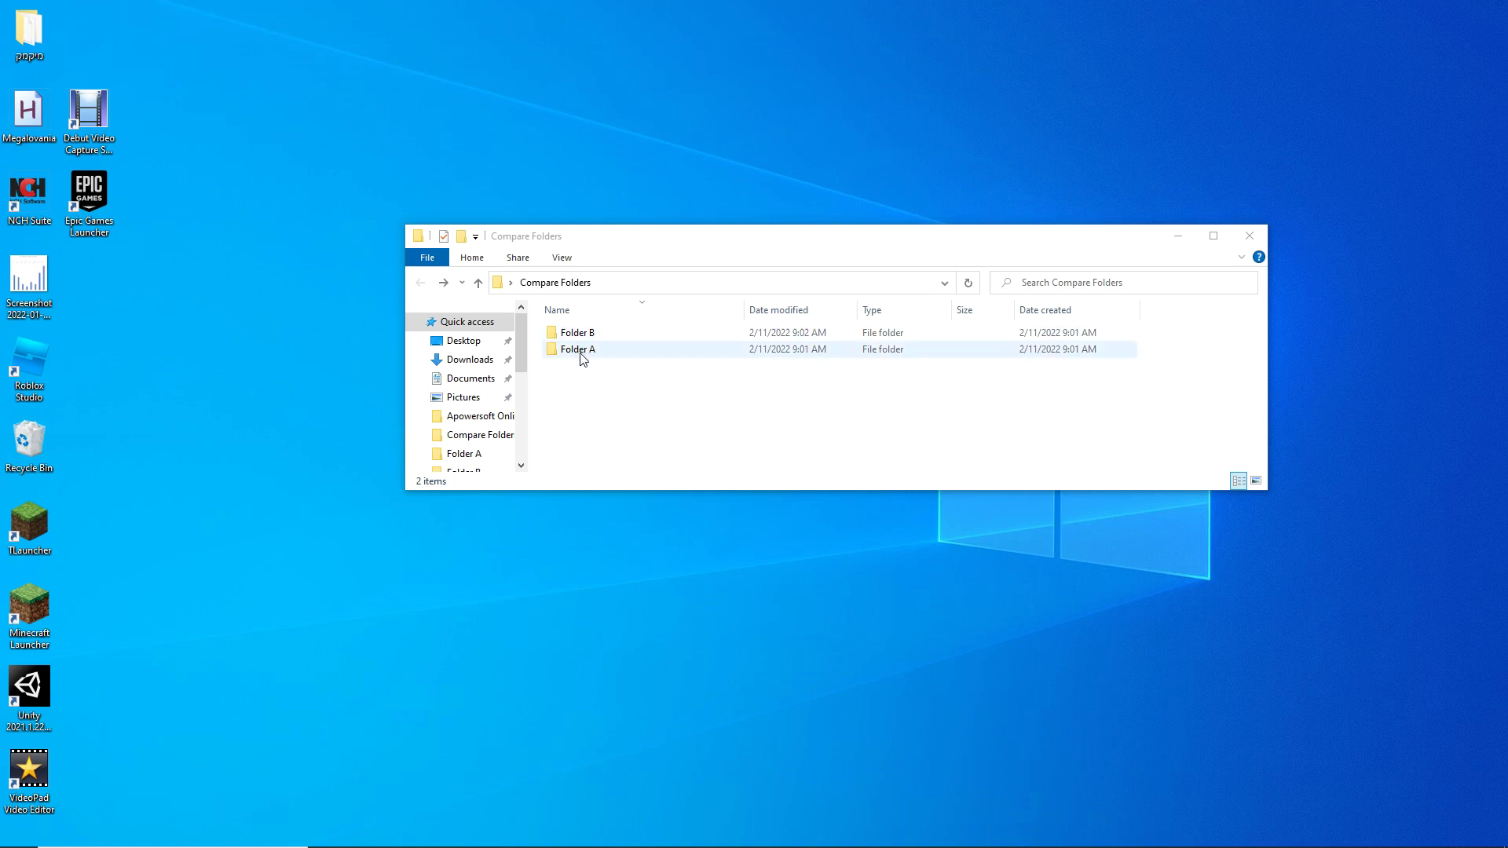
Add a new folder named 'Temp' in Compare Folders using the New > Folder context command.
right_click(586, 390)
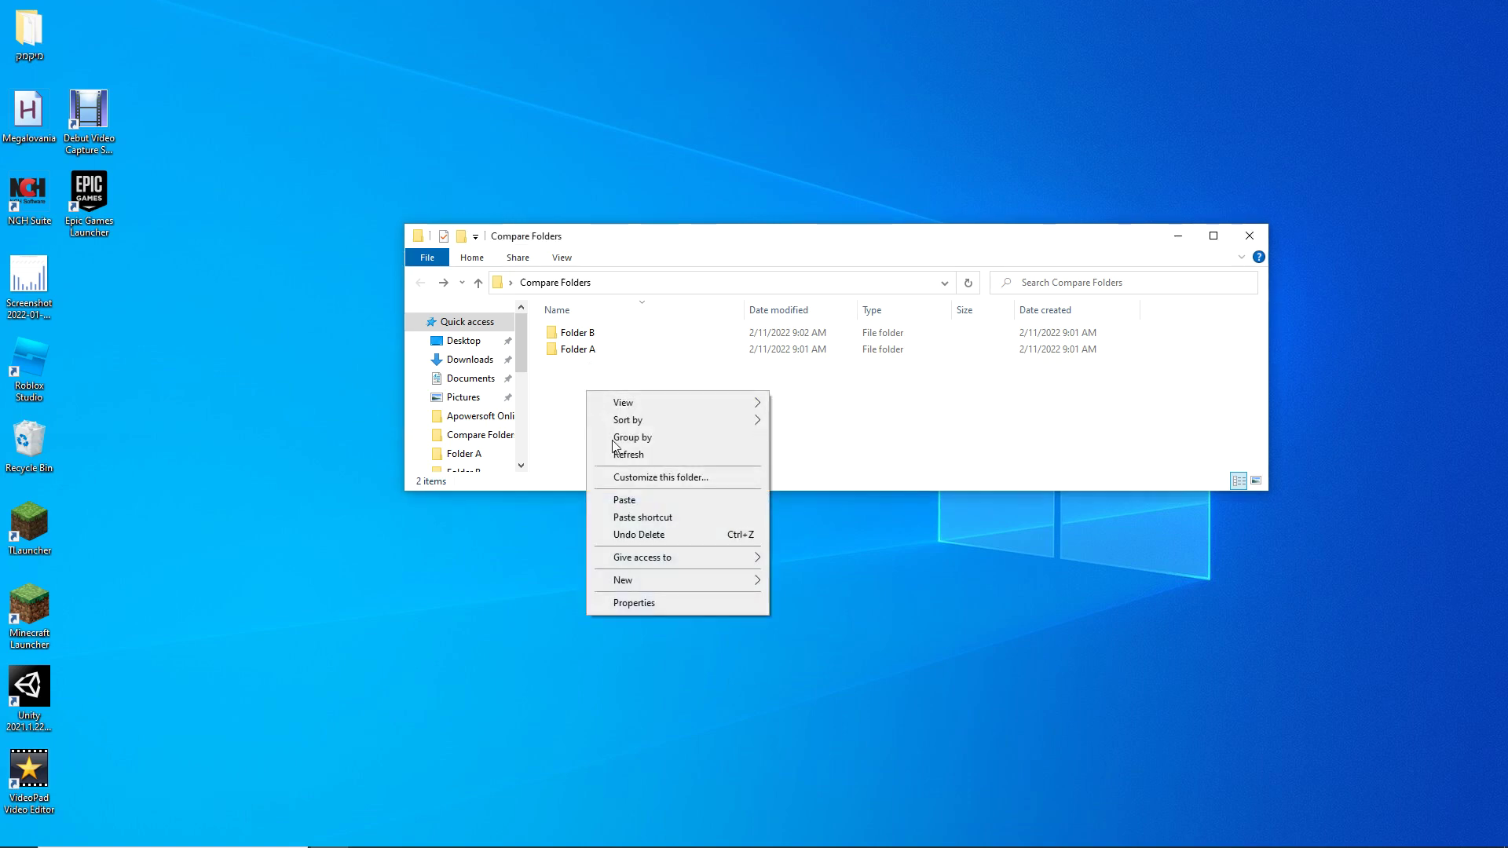
mouse_move(673, 581)
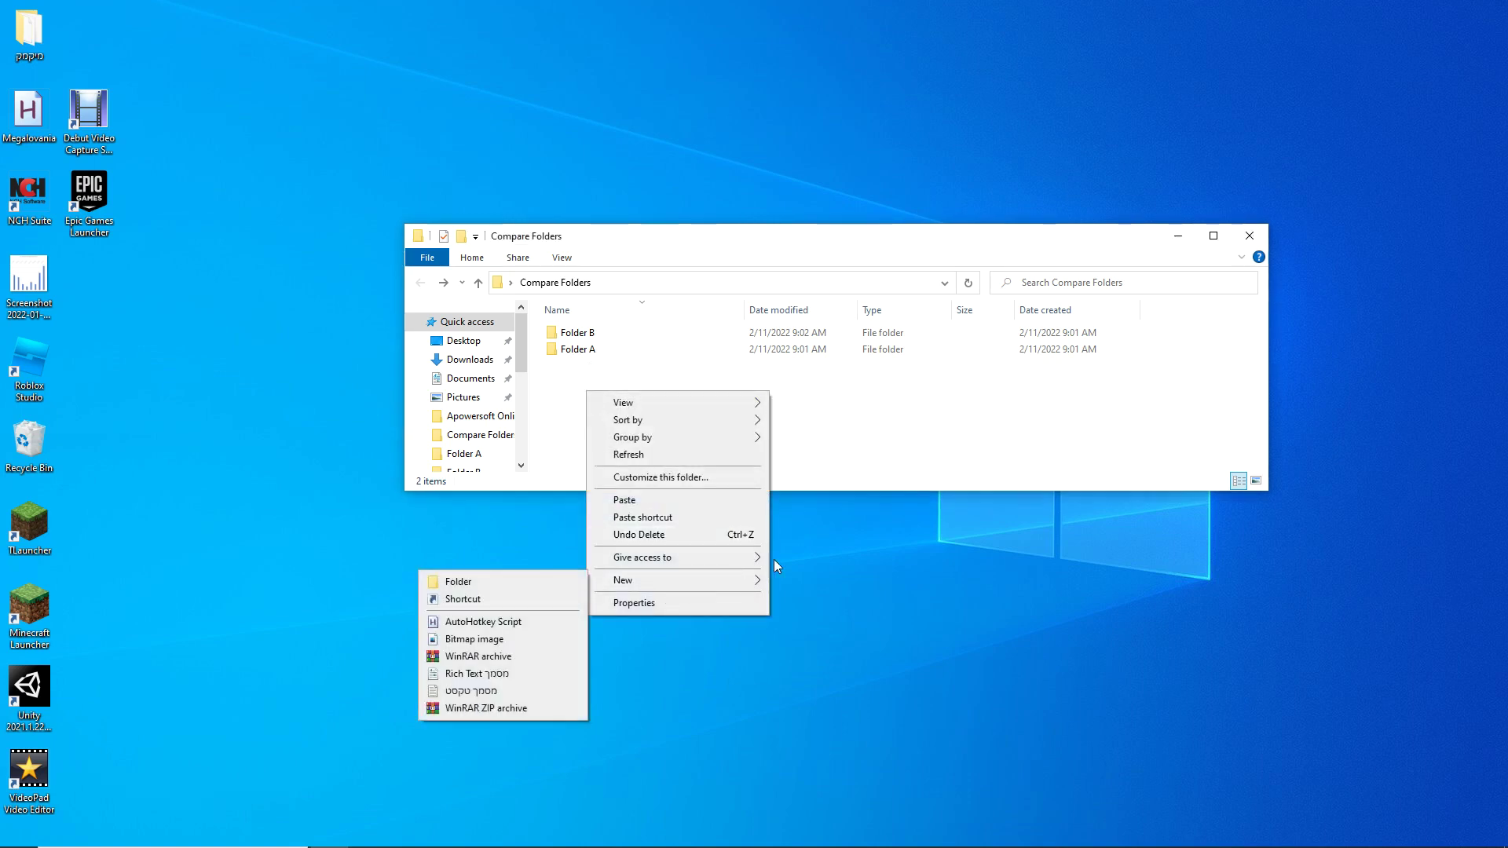
left_click(518, 579)
type("T")
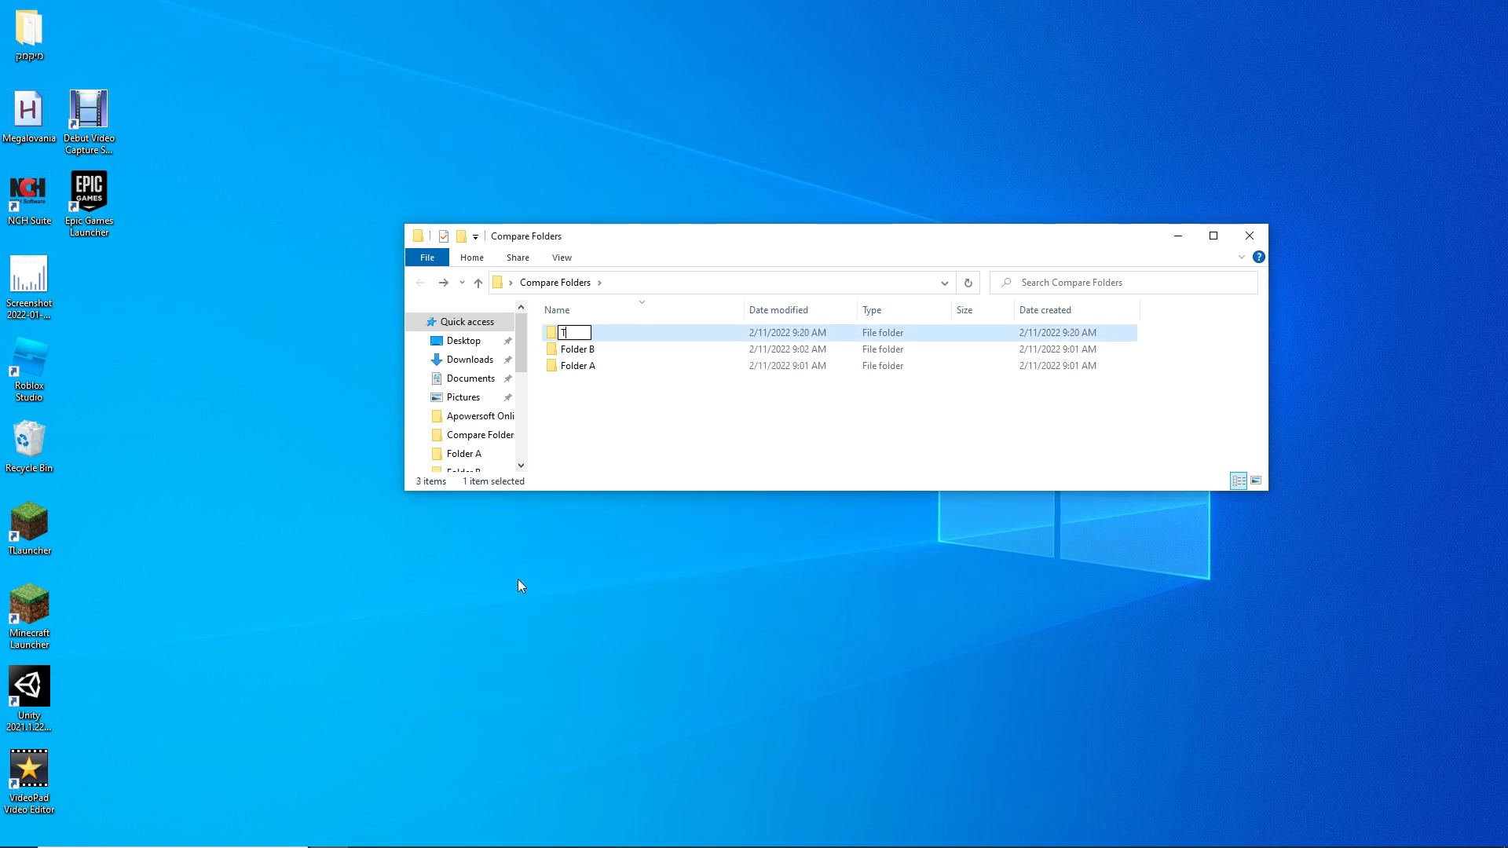
type("emp")
key("Return")
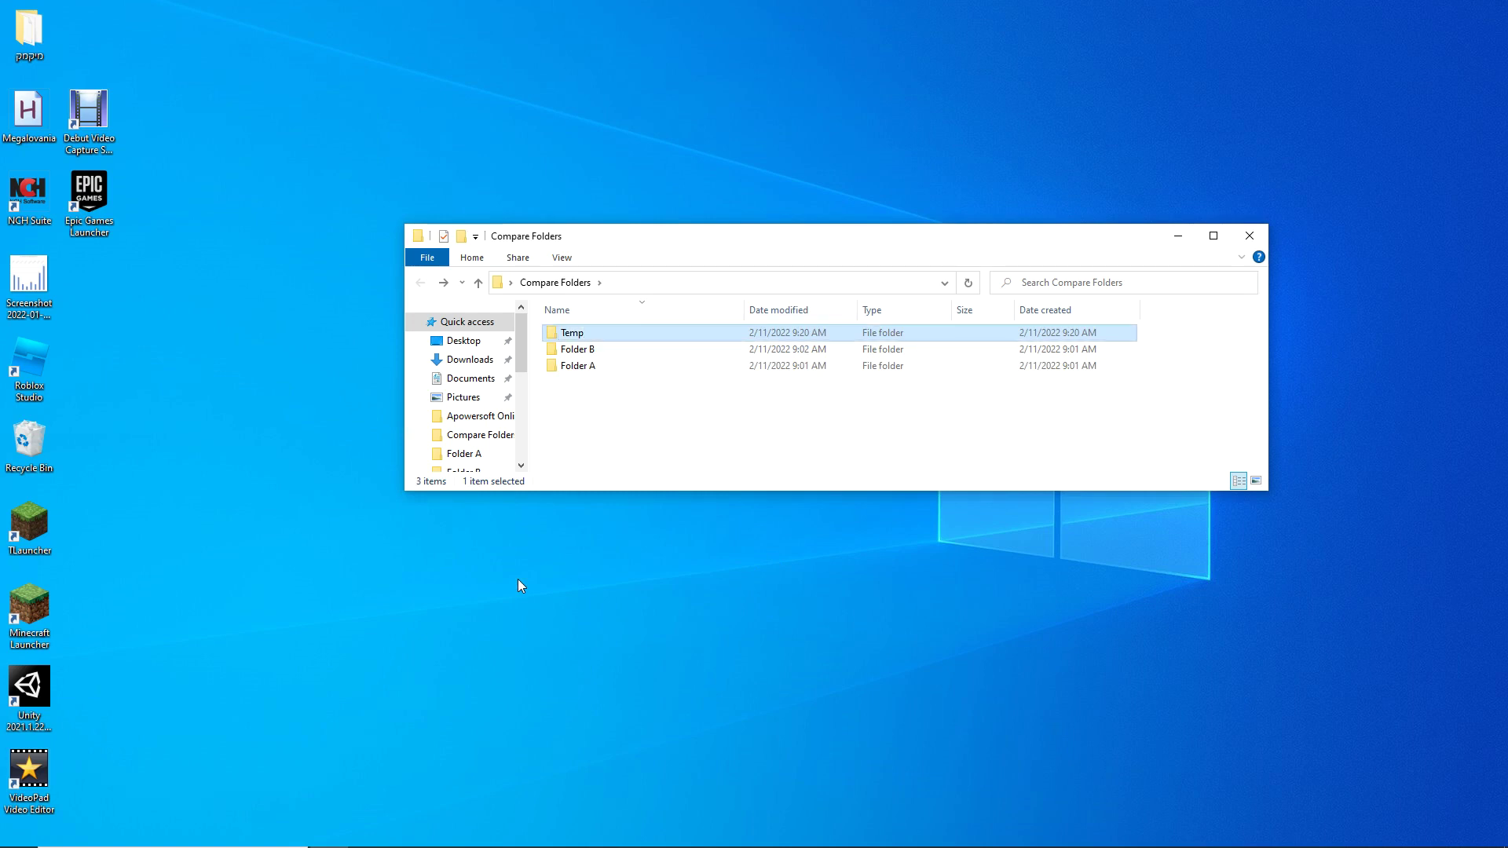
double_click(586, 366)
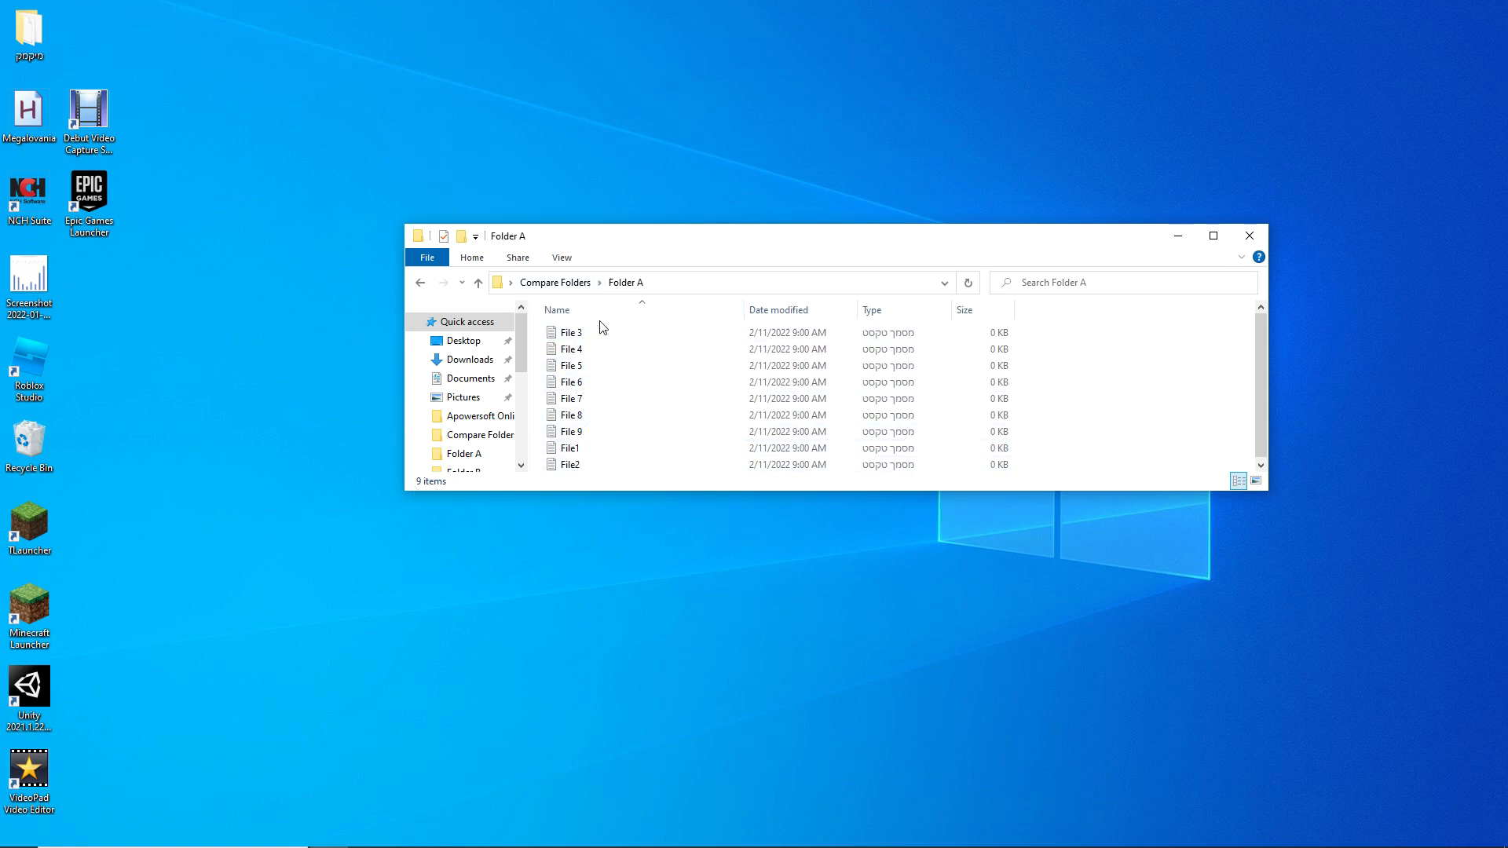
key("alt+Left")
double_click(594, 350)
scroll(628, 409, "down", 2)
scroll(574, 372, "up", 2)
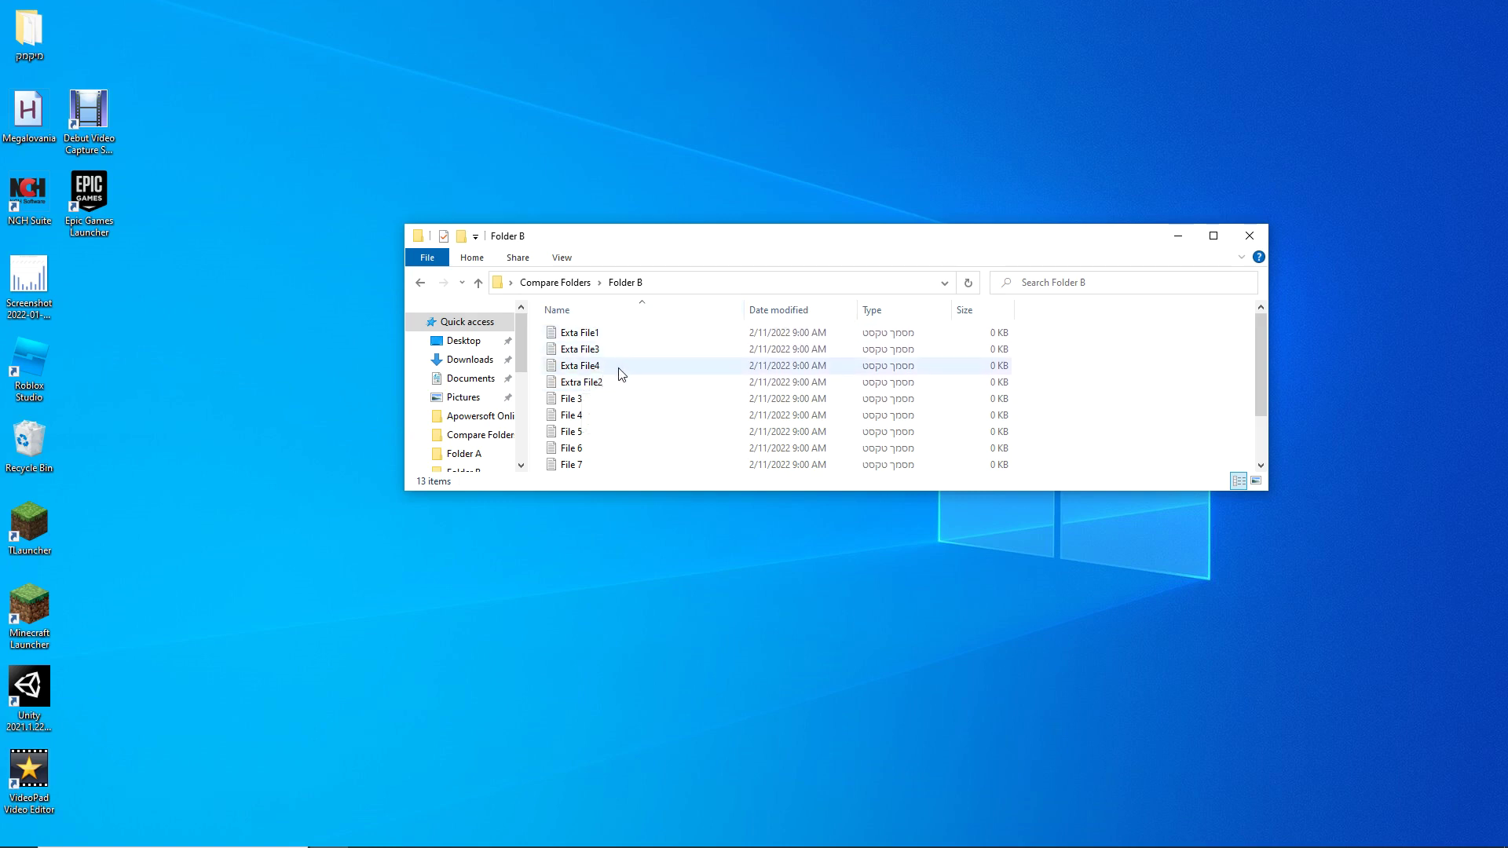
key("alt+Left")
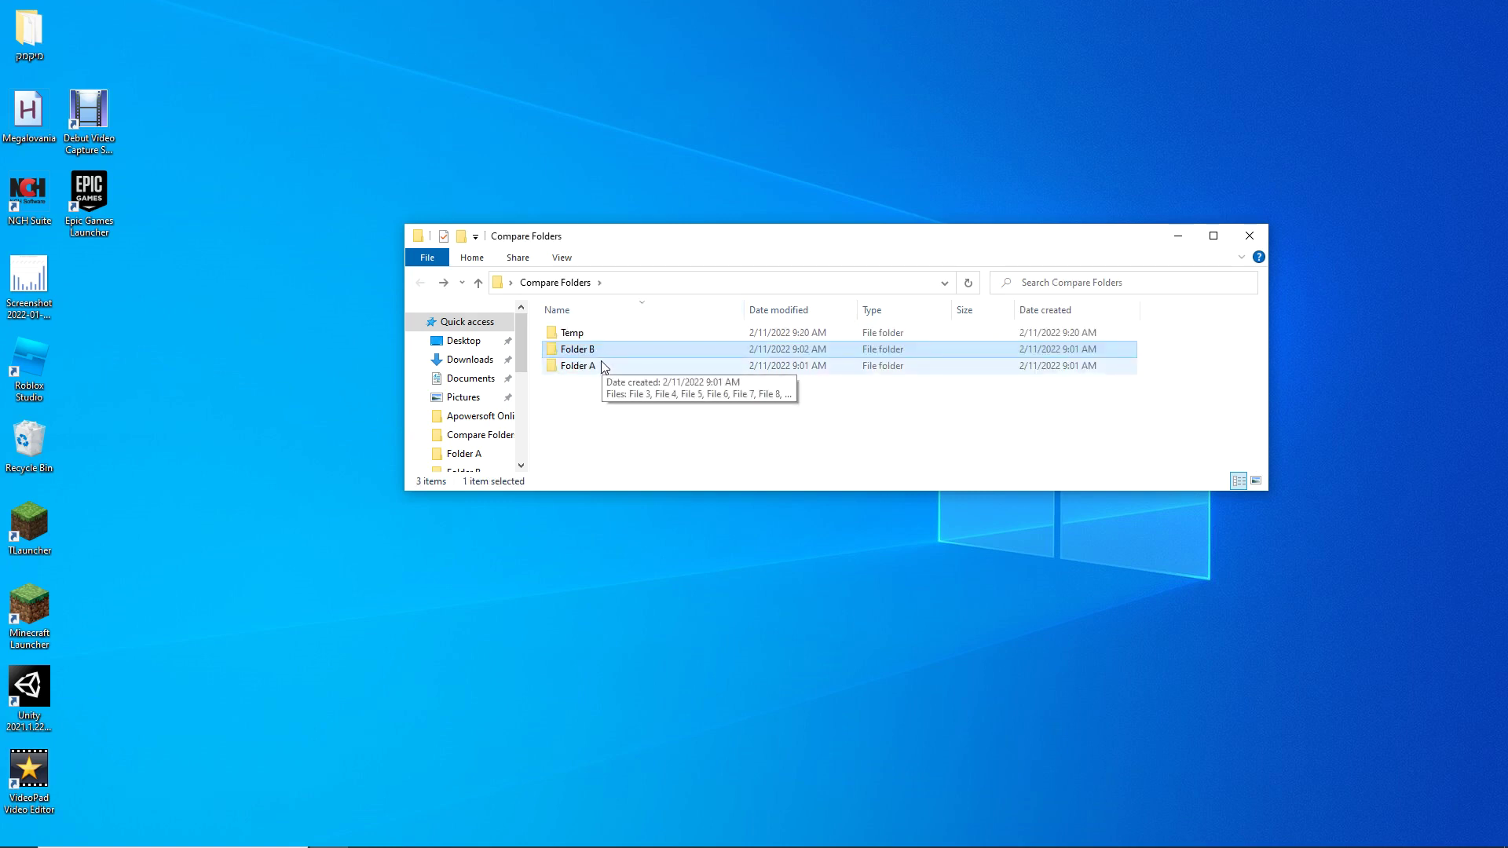
left_click(608, 394)
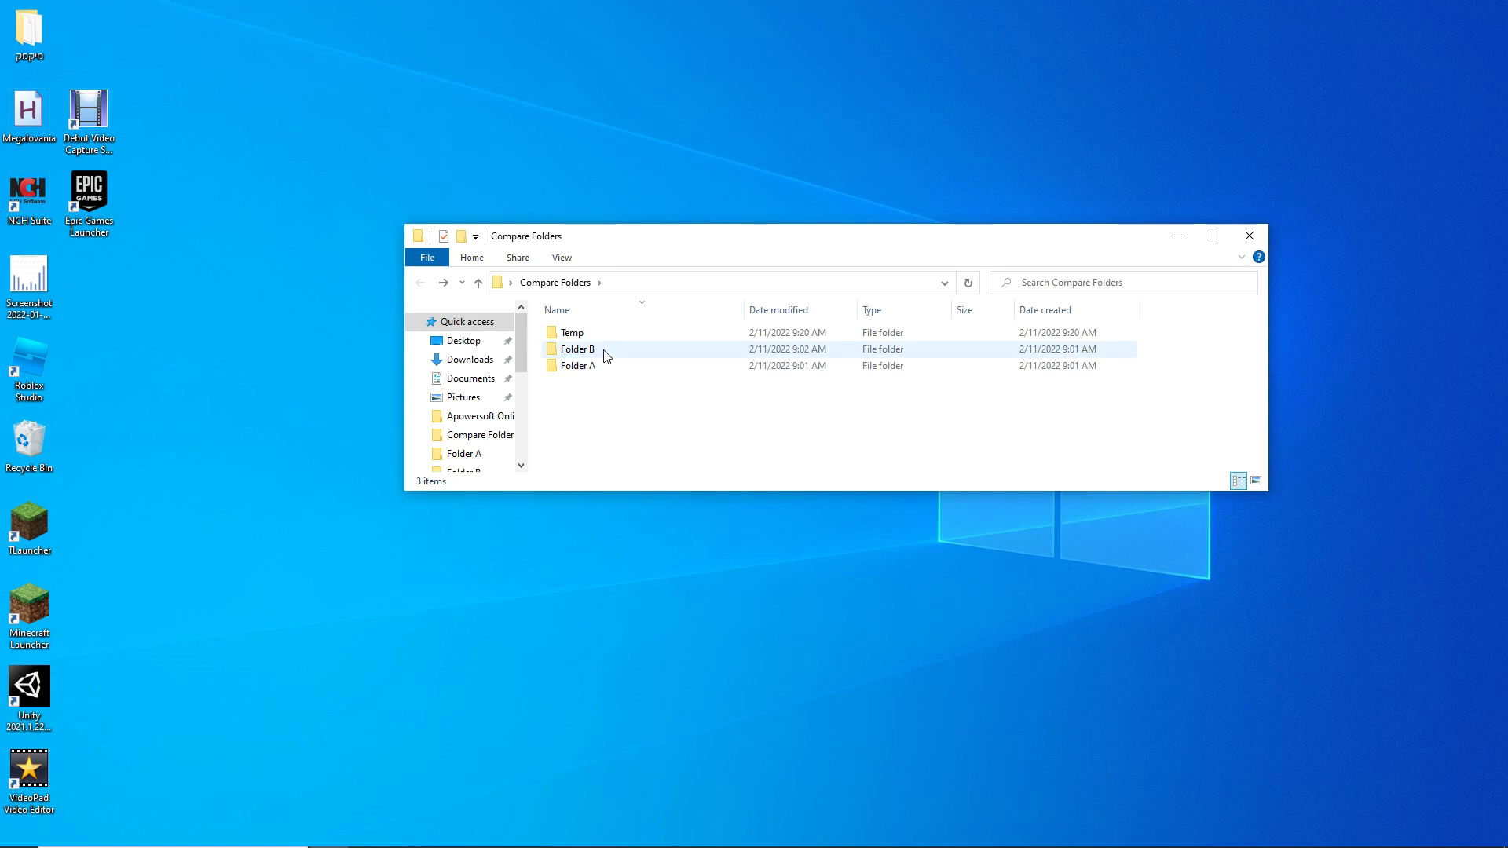
Select and copy all 13 files in Folder B, then return to Compare Folders.
double_click(607, 352)
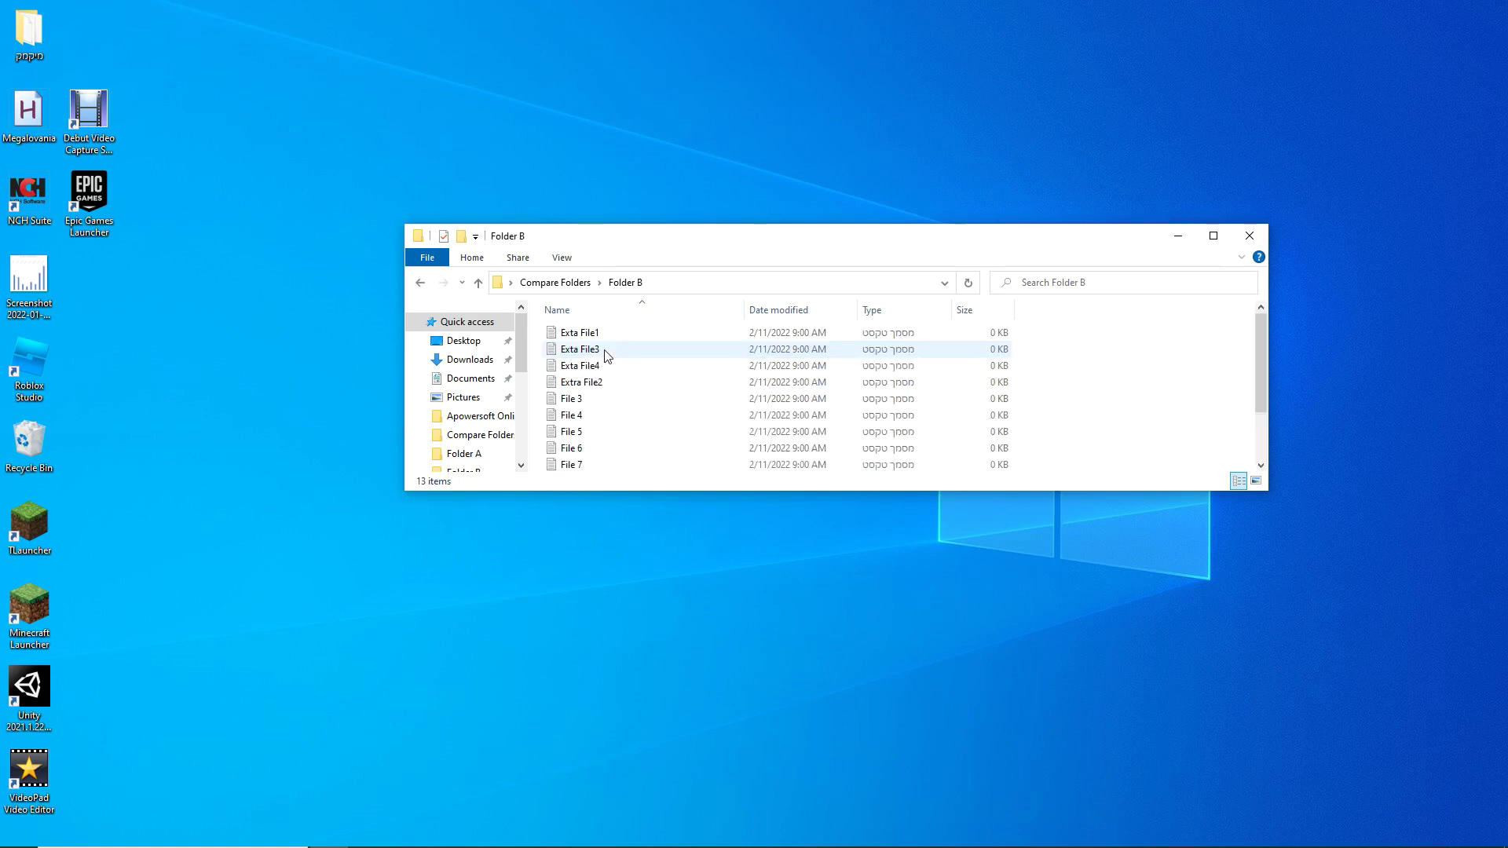
key("ctrl+a")
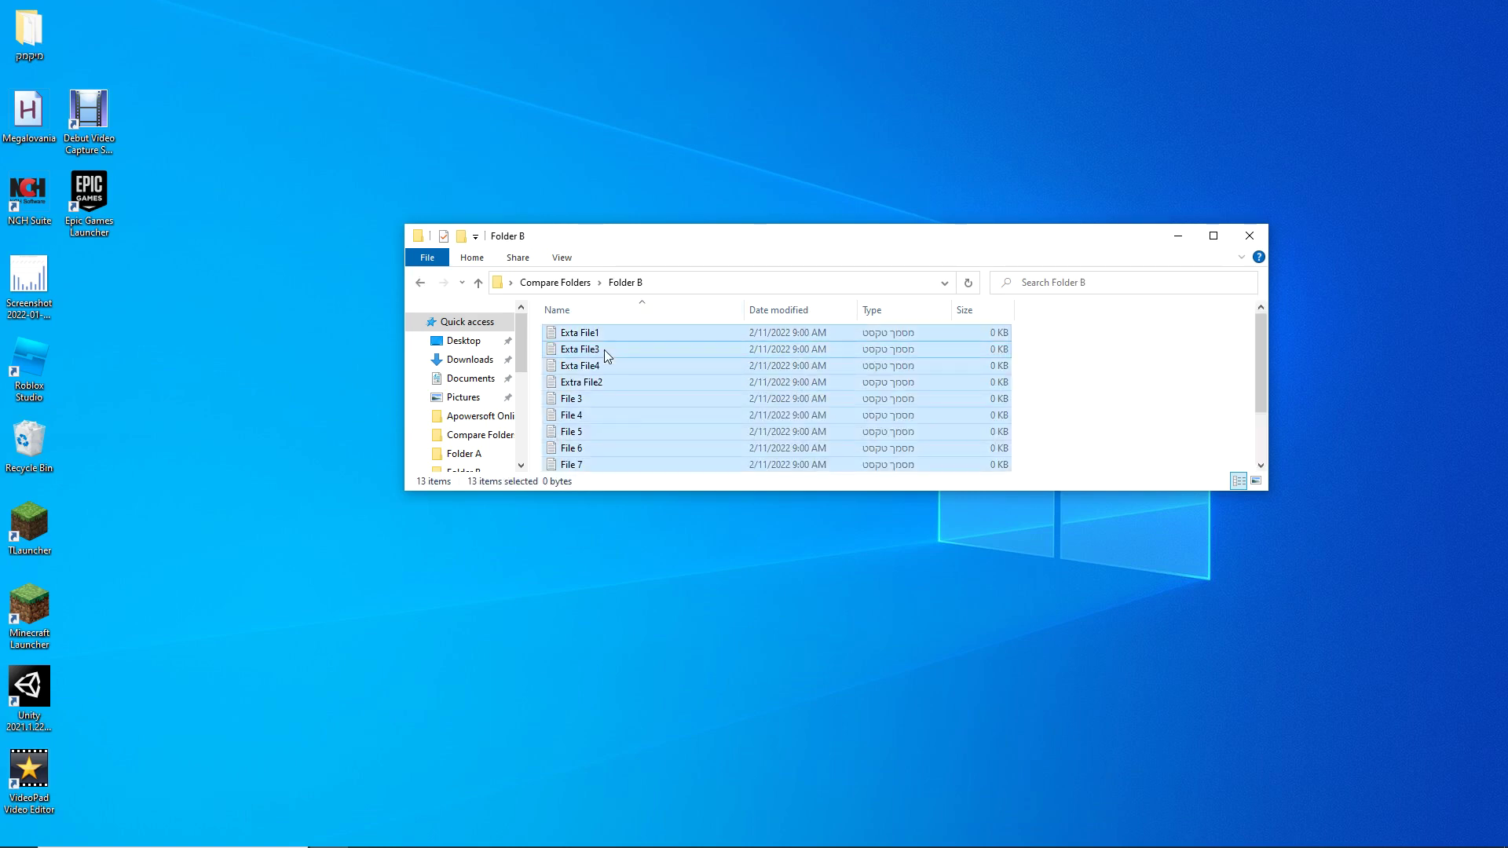
left_click(604, 351)
key("alt+Left")
Paste the 13 Folder B files into Temp, then go back up and reopen Folder B.
double_click(573, 333)
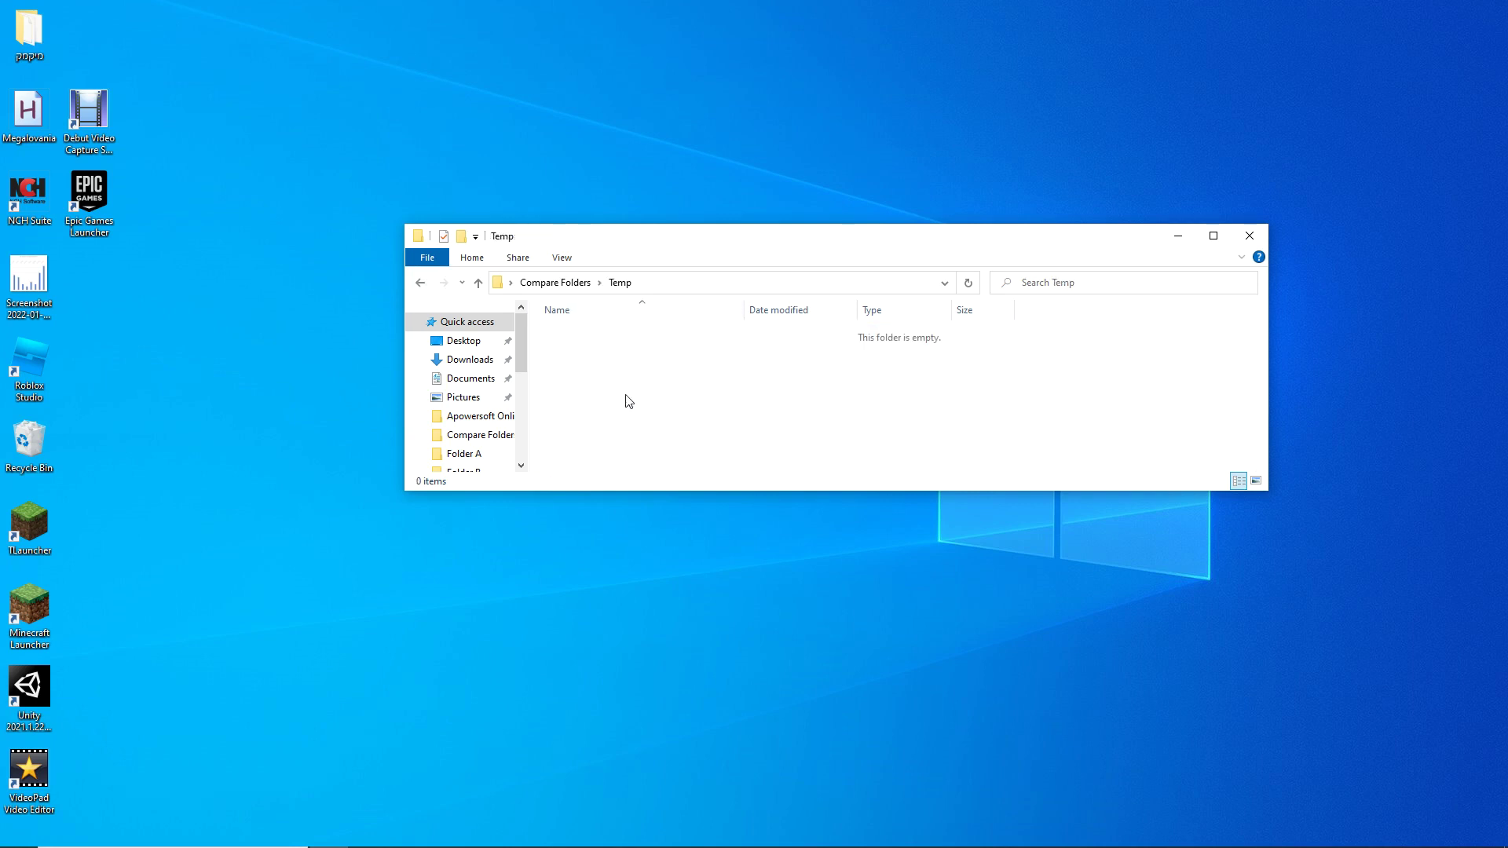
key("ctrl+v")
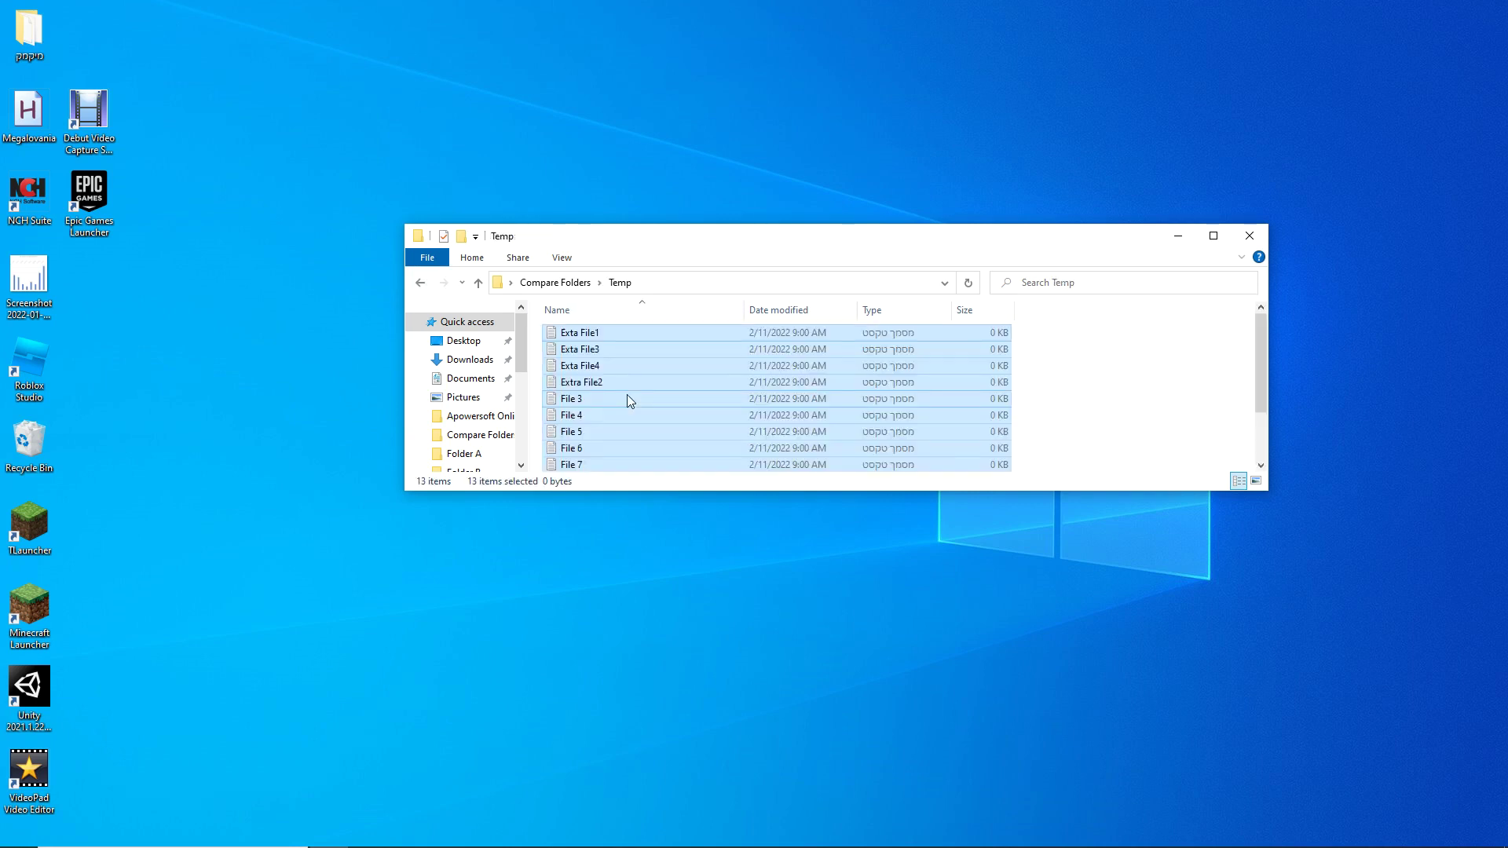
left_click(627, 395)
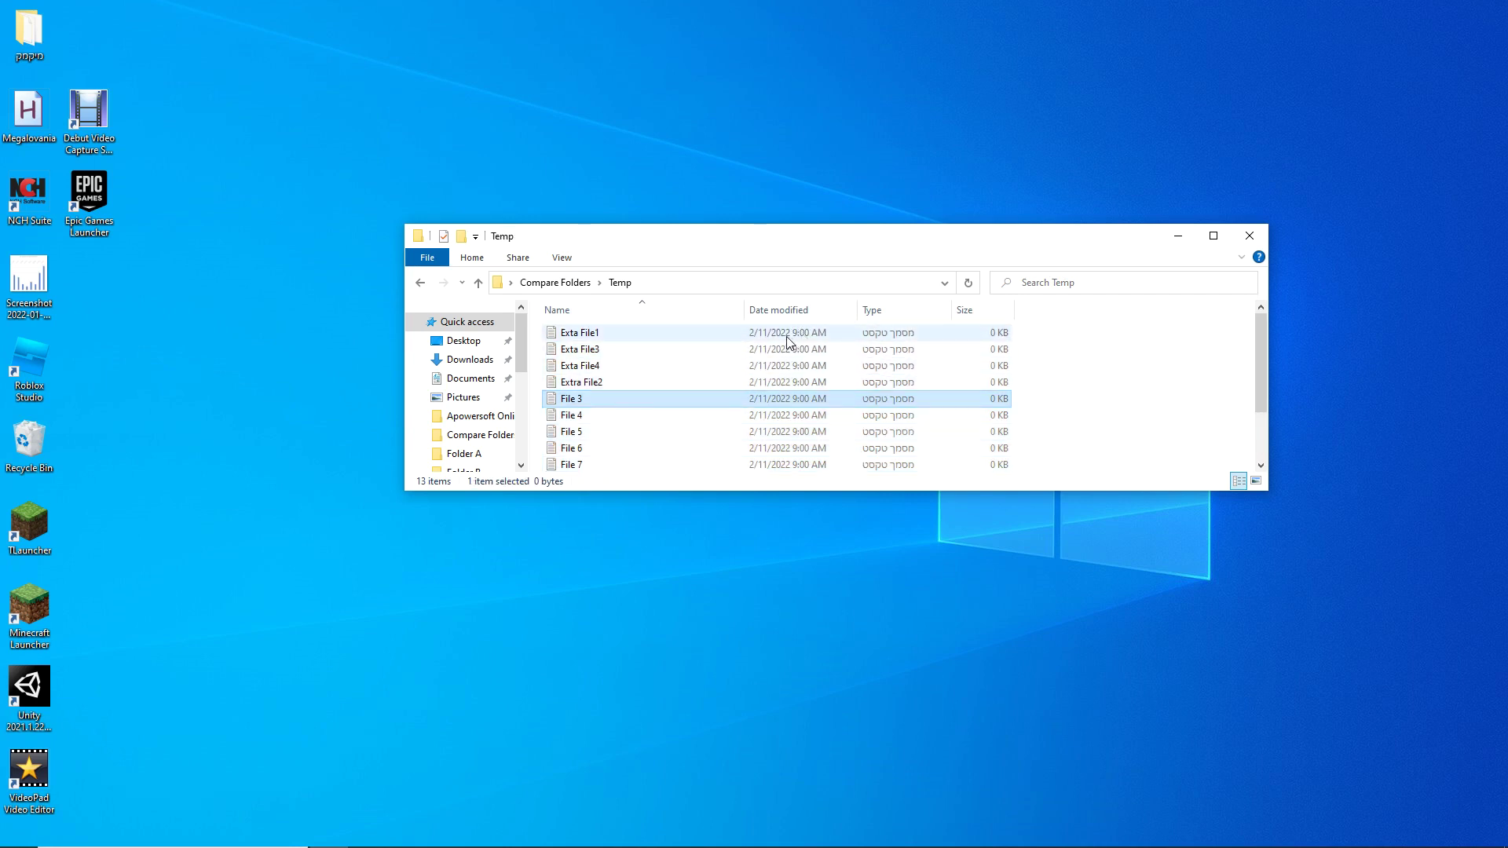
key("alt+Up")
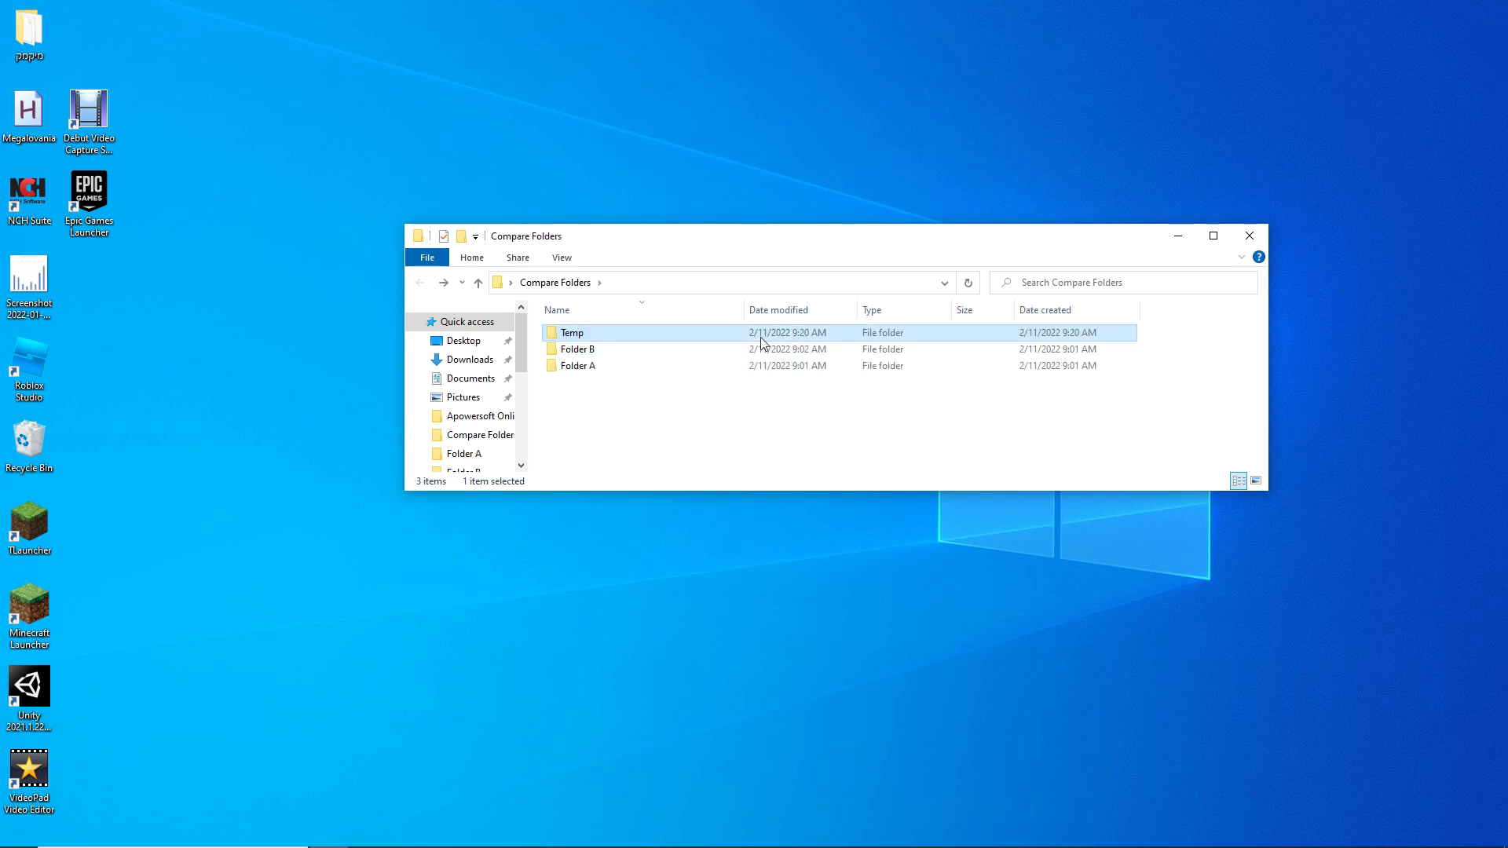
double_click(620, 350)
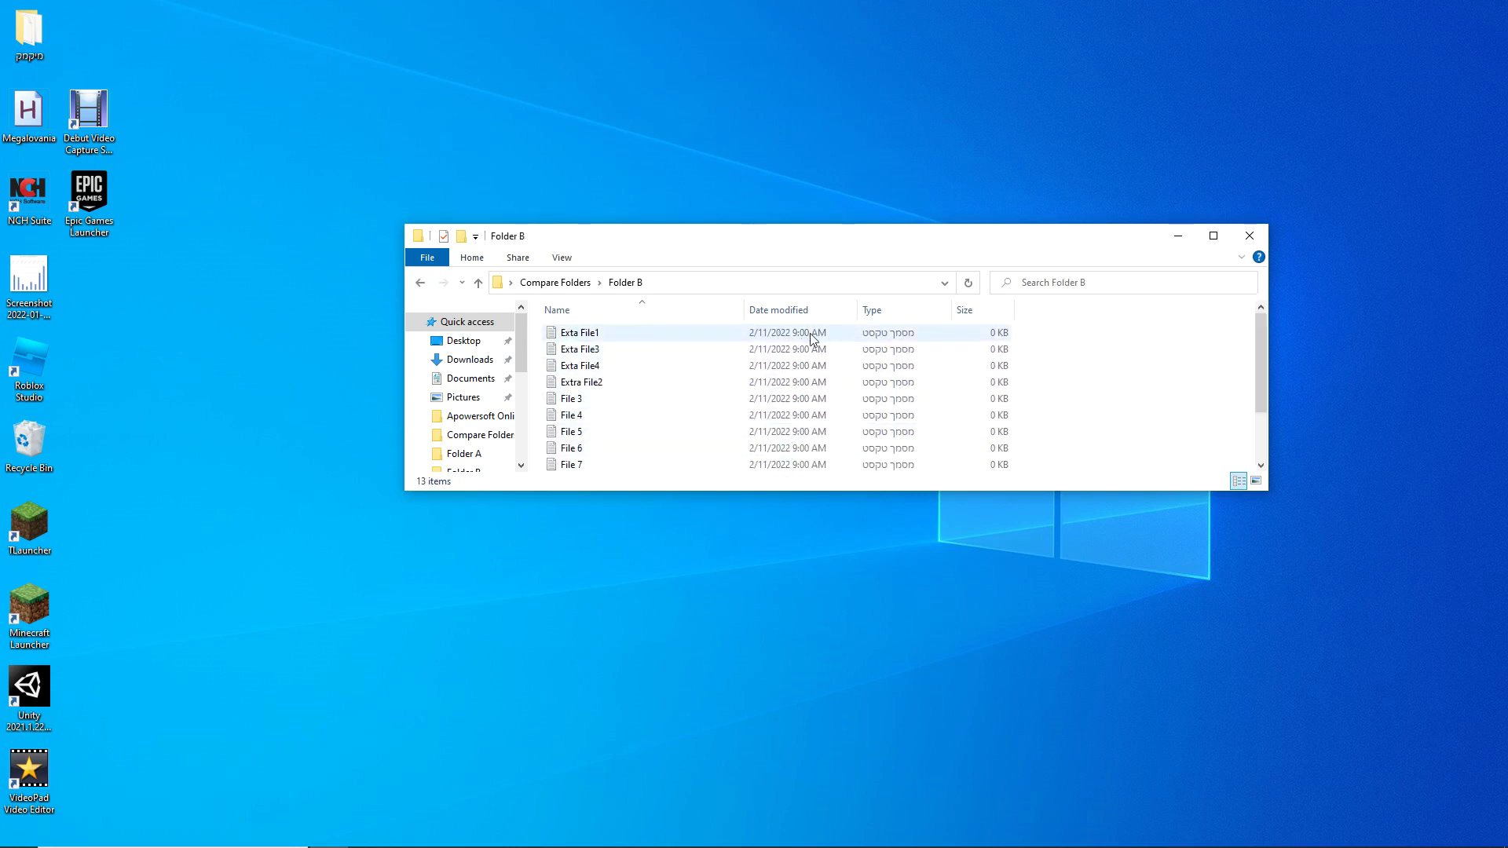
Go back and open Temp, briefly checking the layout and view options.
key("alt+Left")
double_click(628, 333)
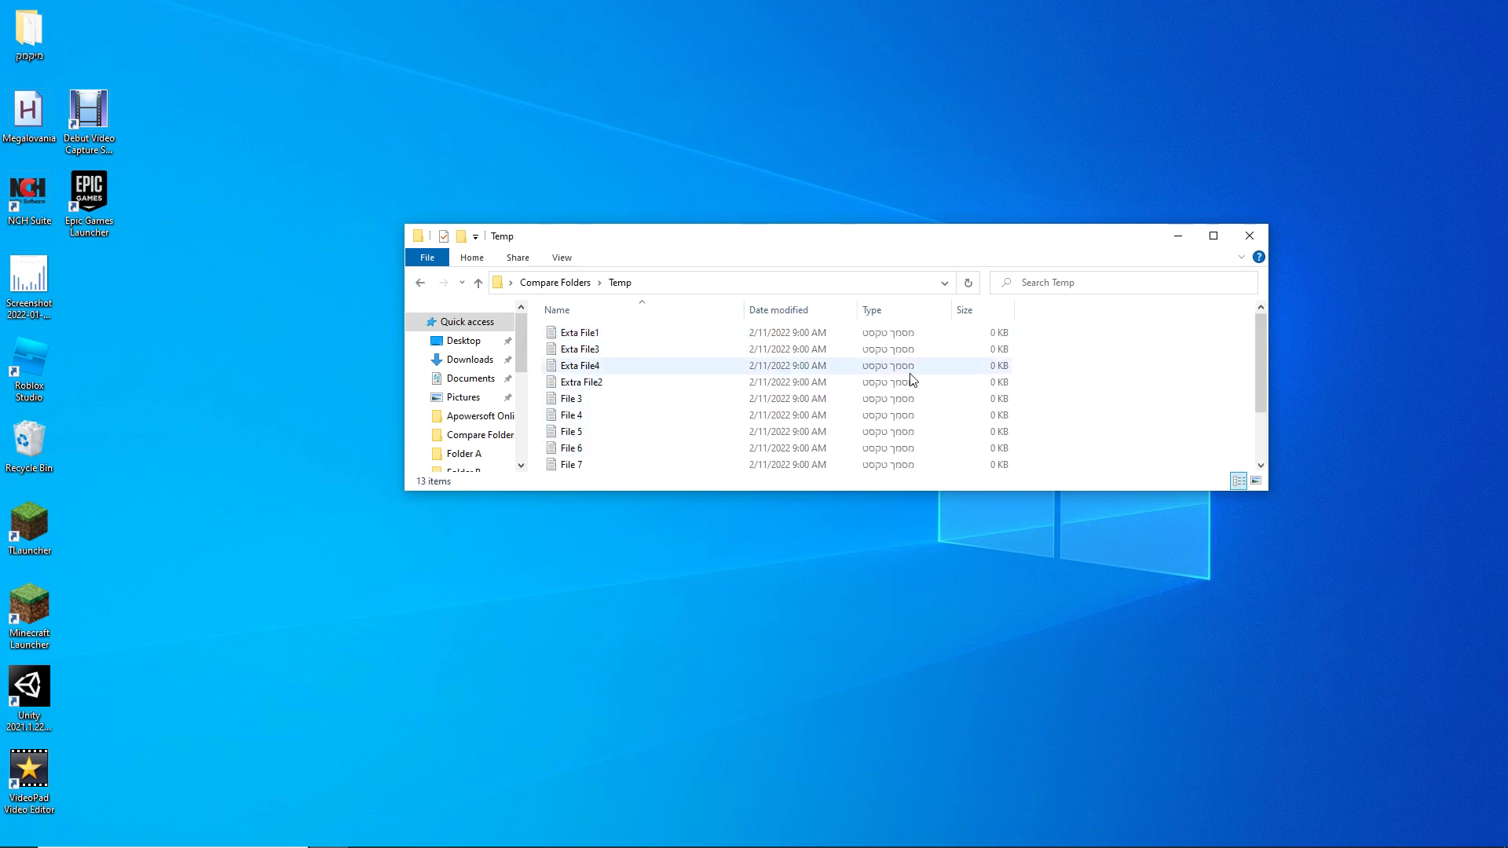
left_click(558, 263)
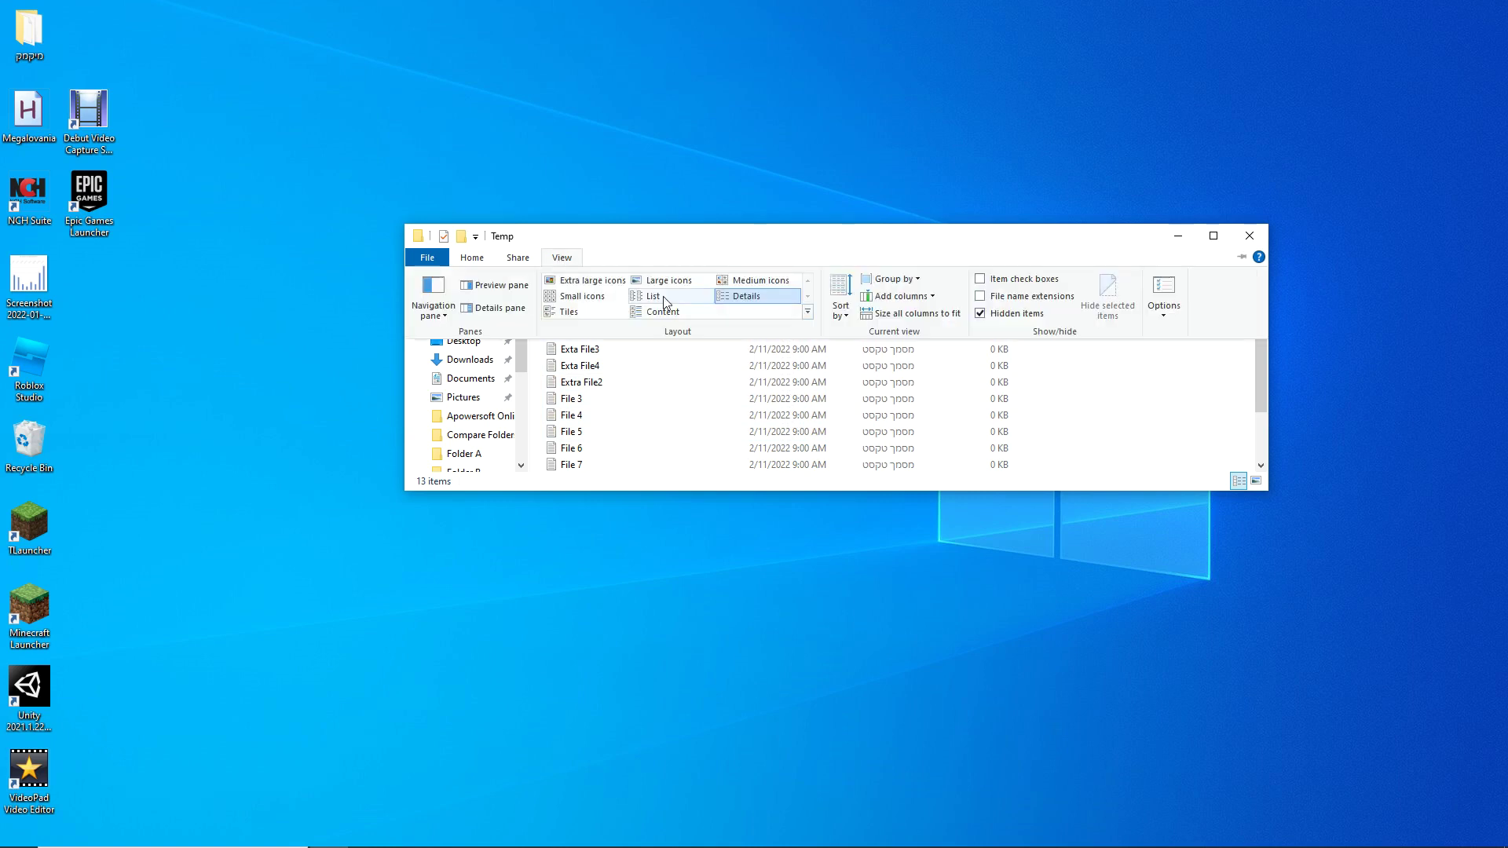
left_click(1165, 431)
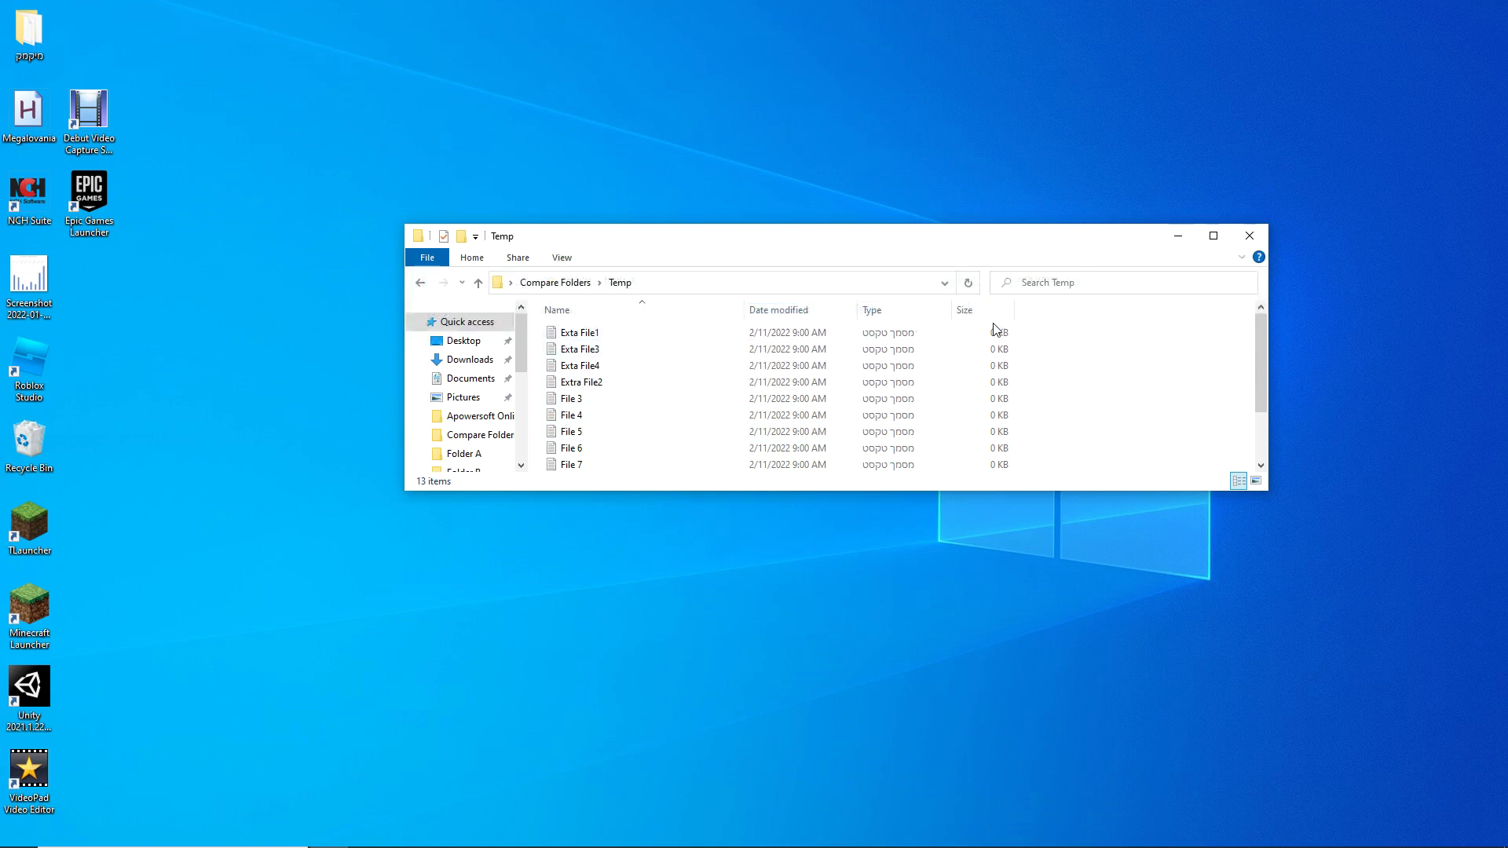
Add a Date created column to Temp's listing, then return to Compare Folders.
right_click(1066, 316)
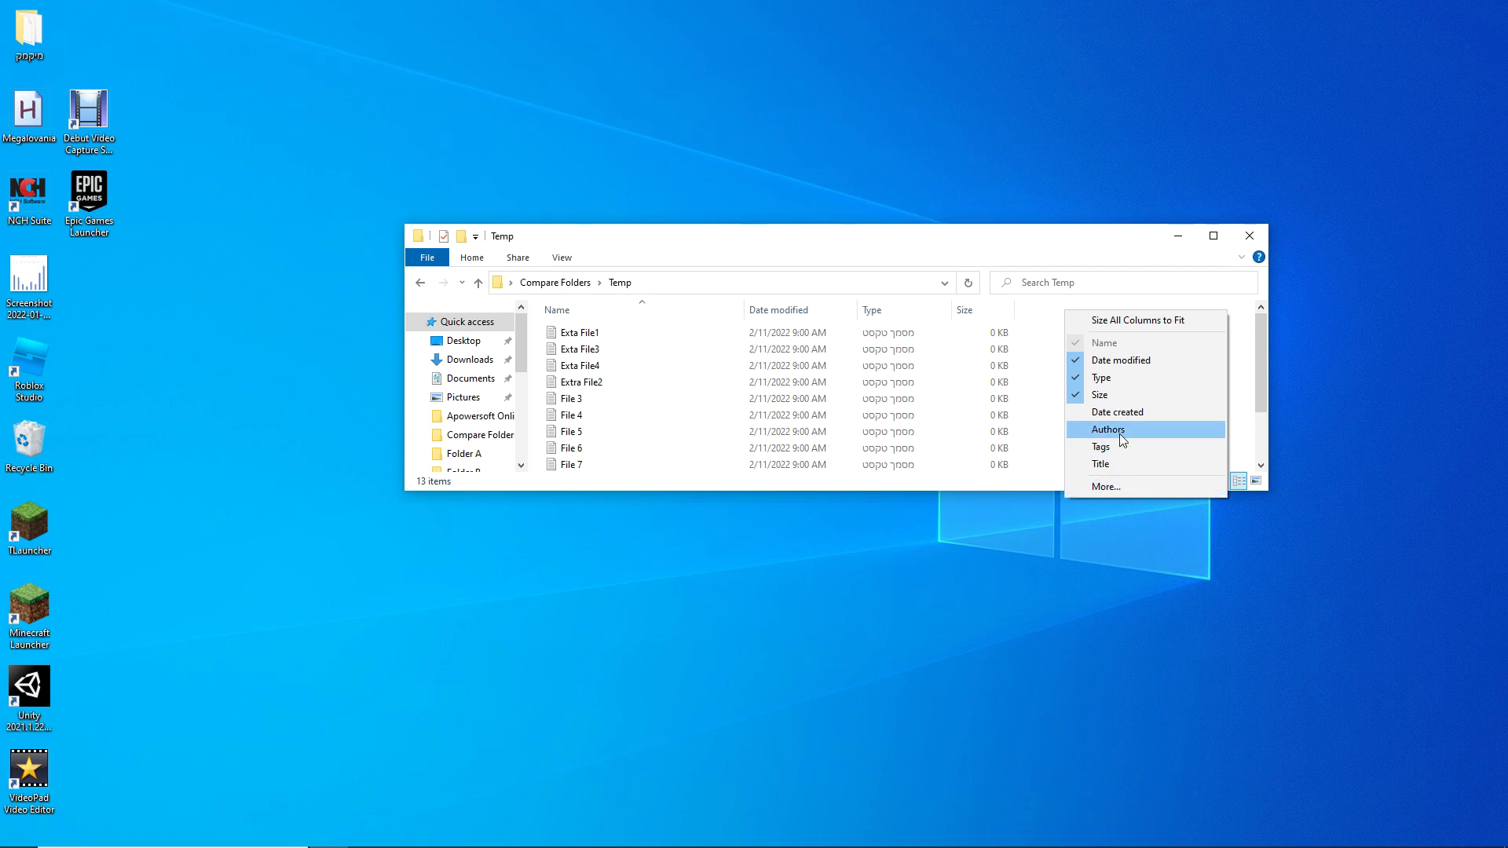
left_click(1121, 412)
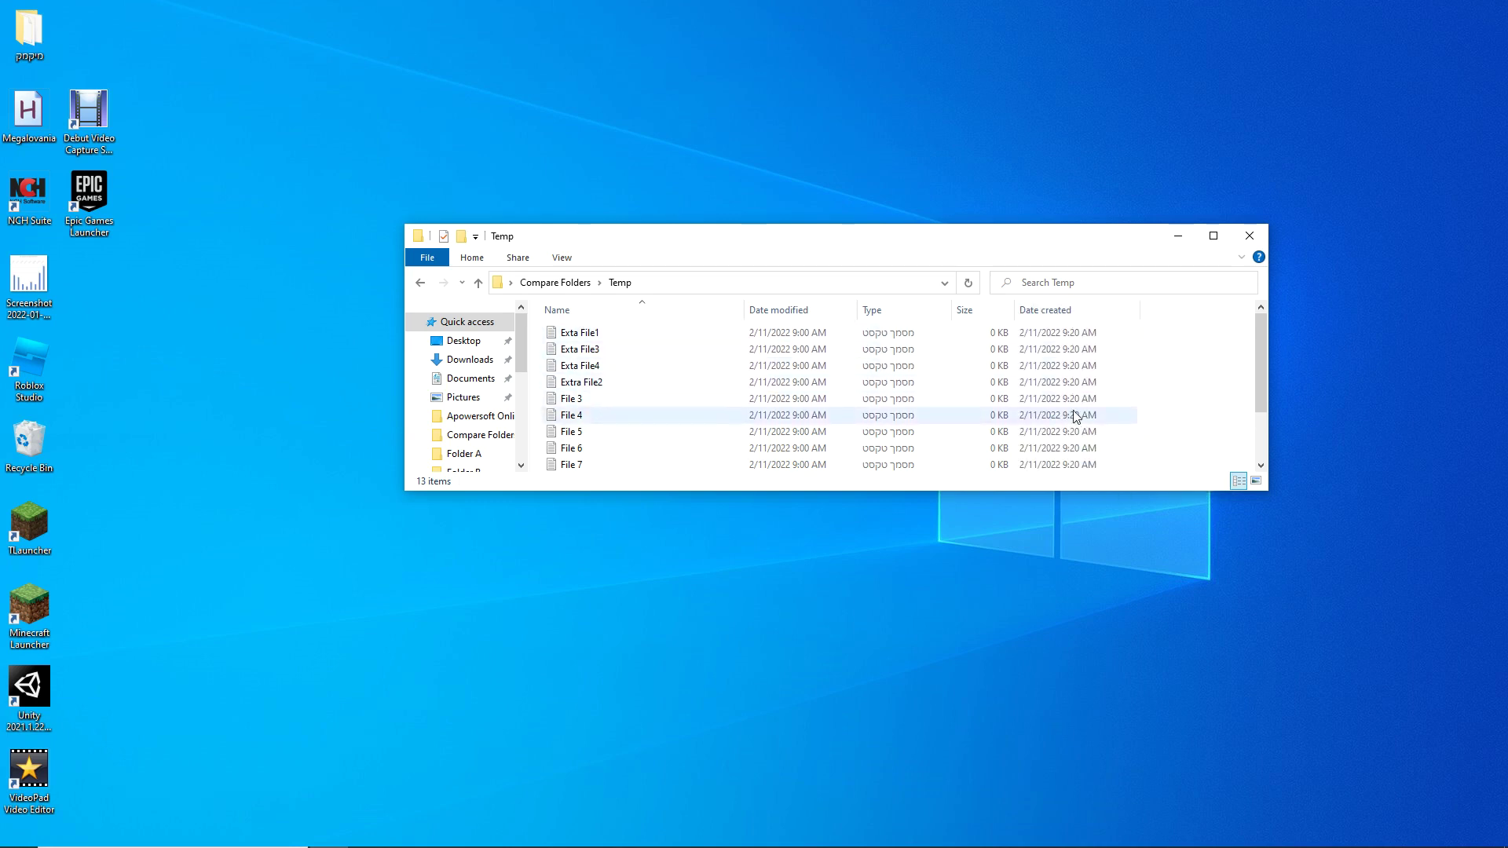
scroll(1069, 457, "down", 1)
scroll(1069, 457, "up", 1)
key("BackSpace")
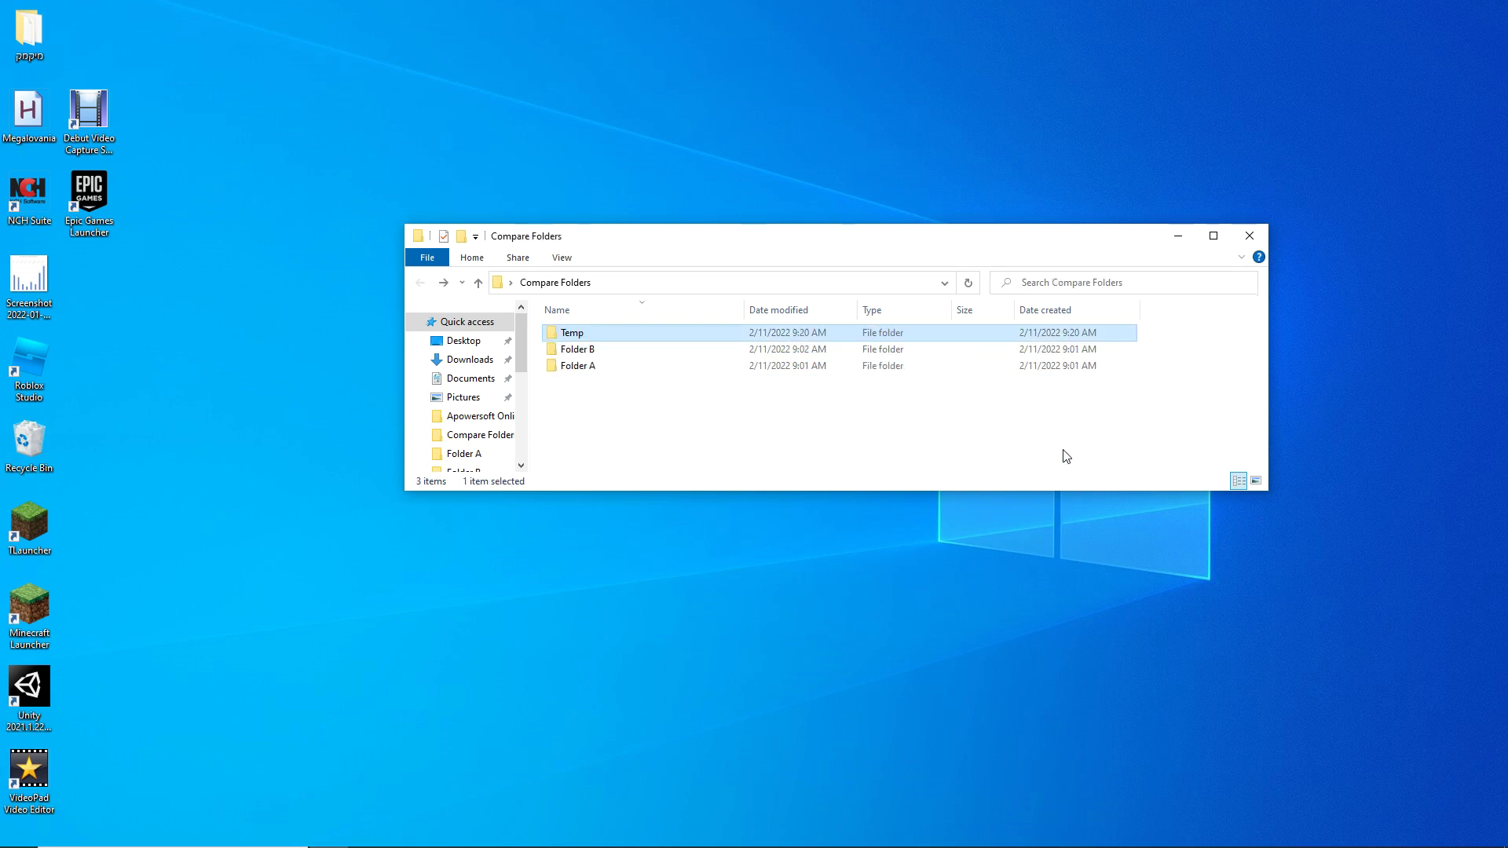
double_click(579, 365)
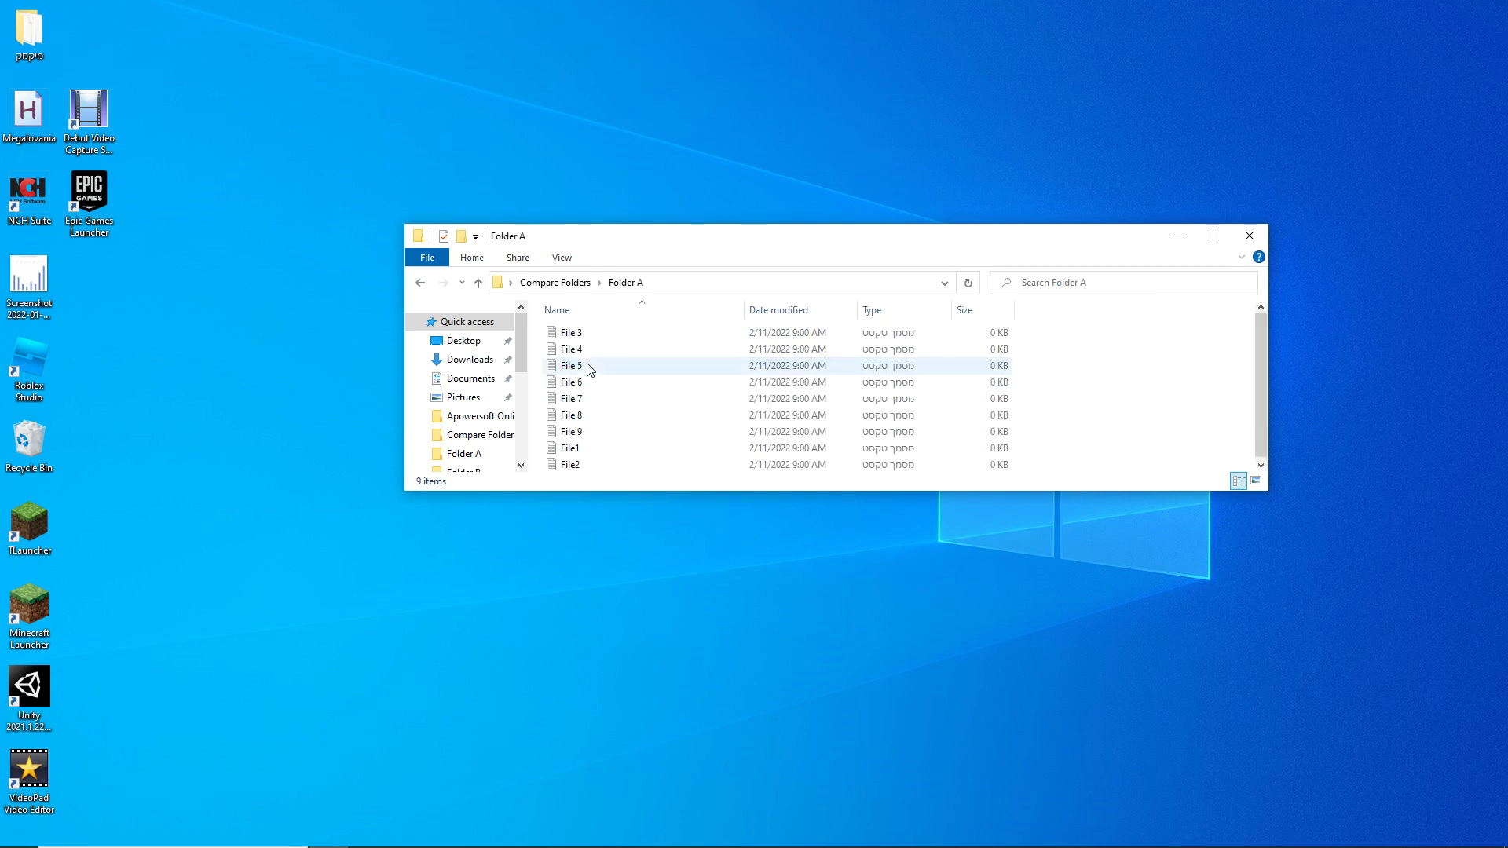
key("ctrl+a")
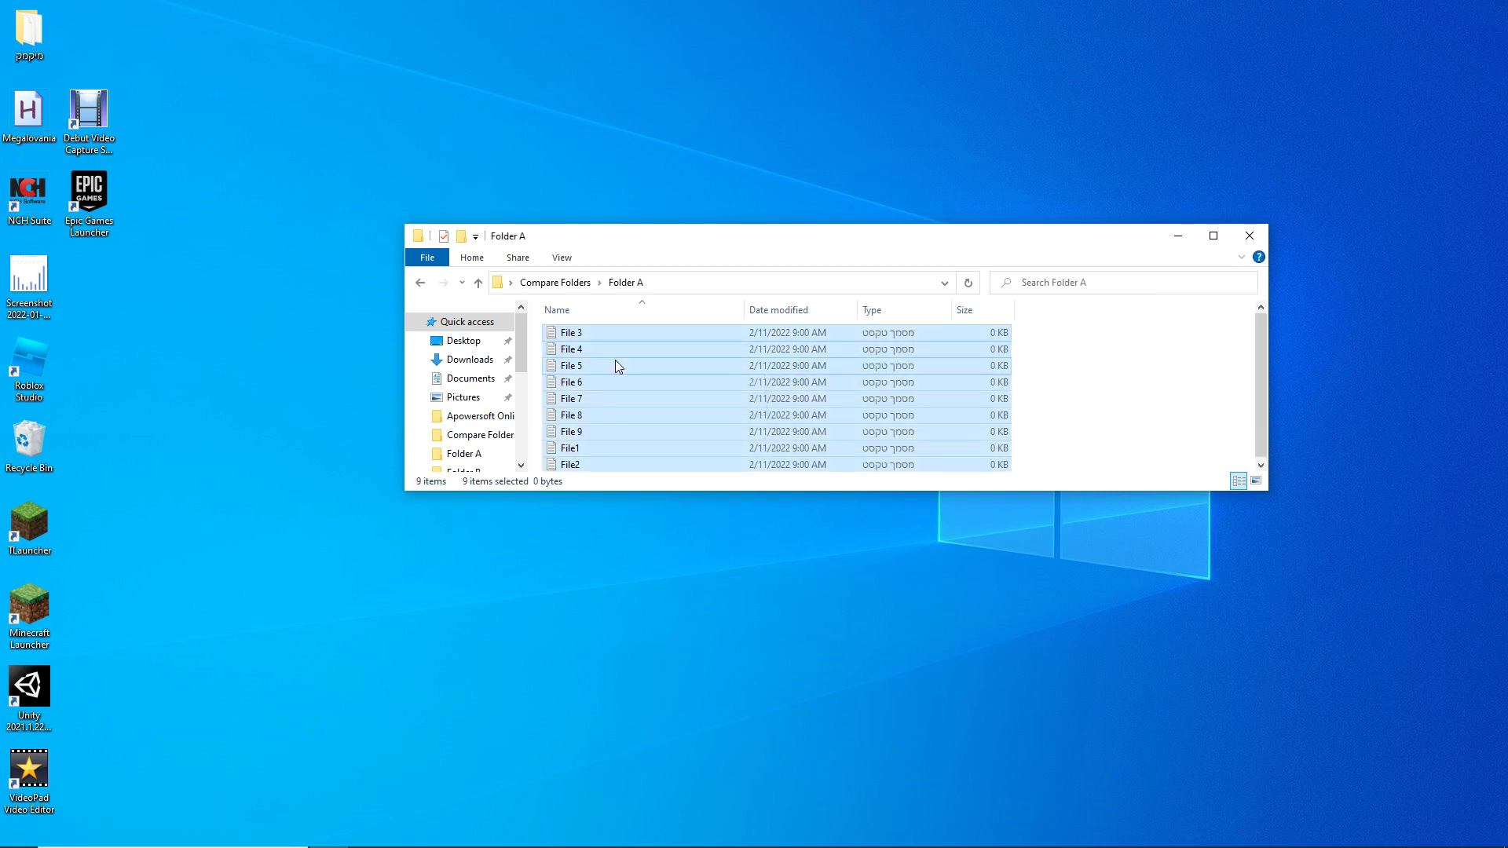
key("BackSpace")
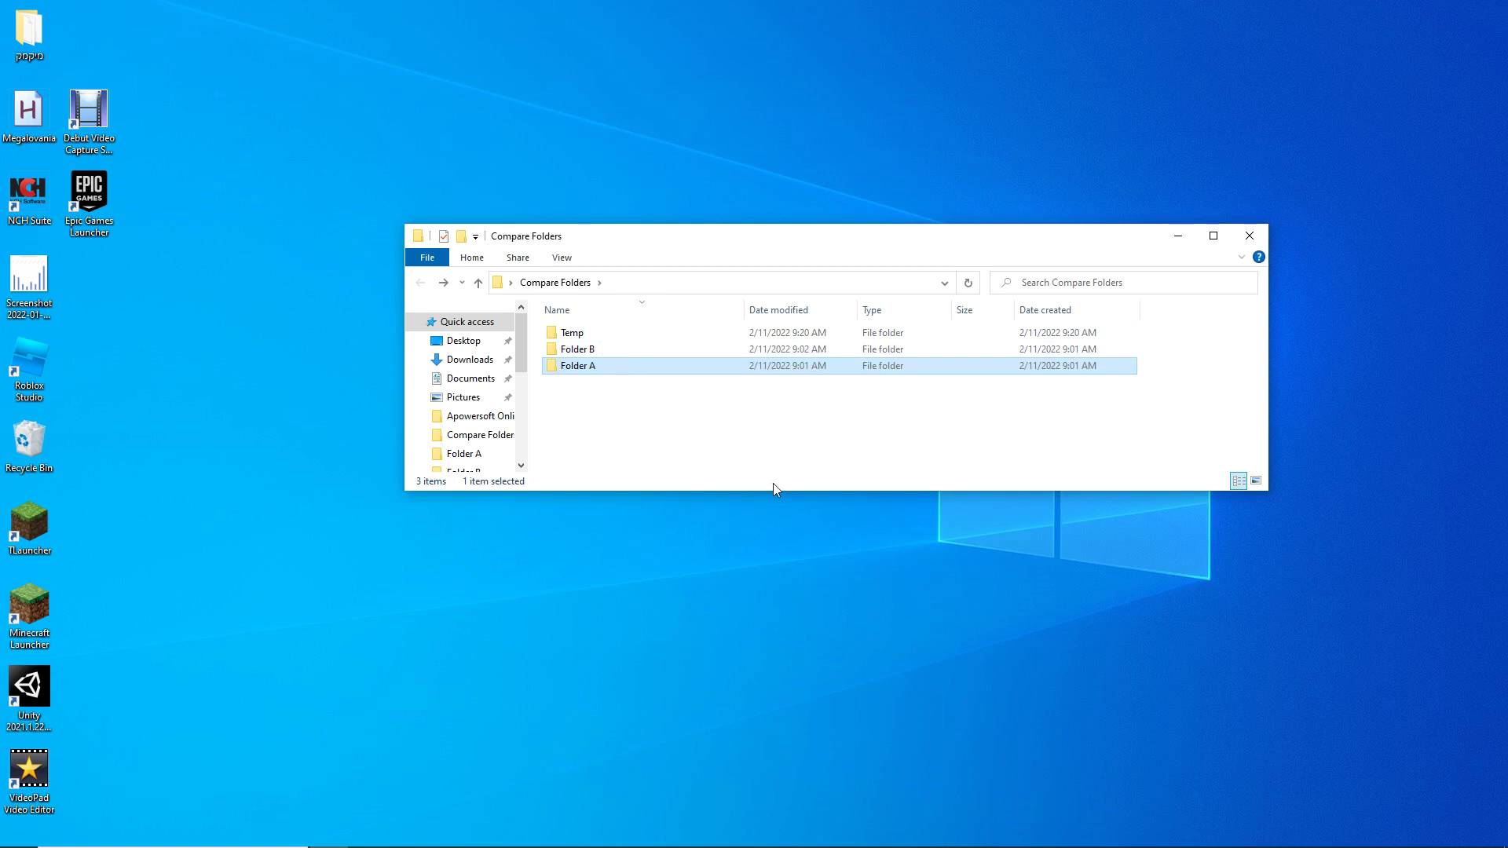
key("super")
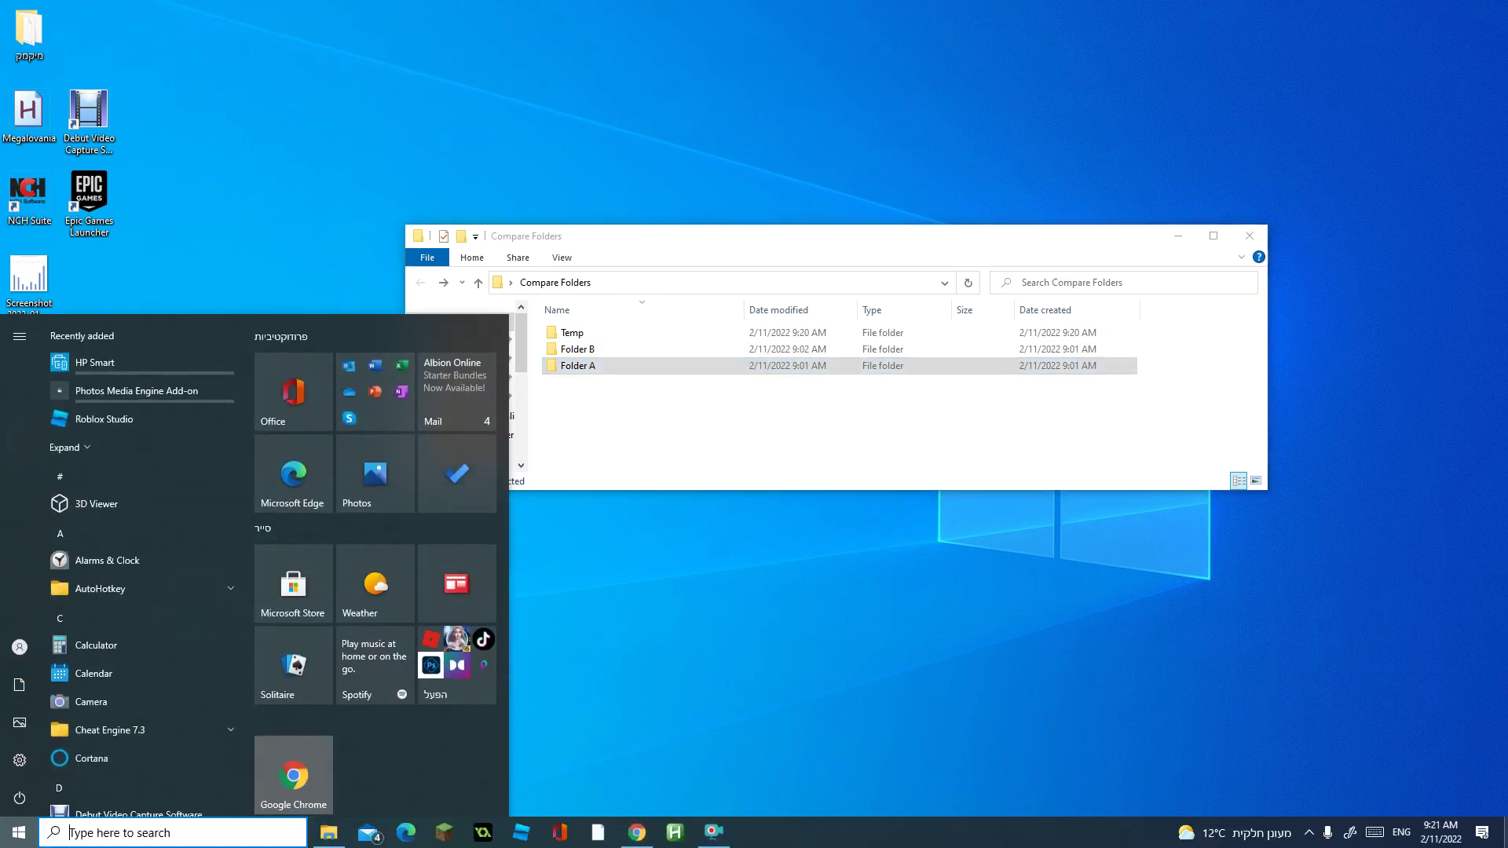
key("super")
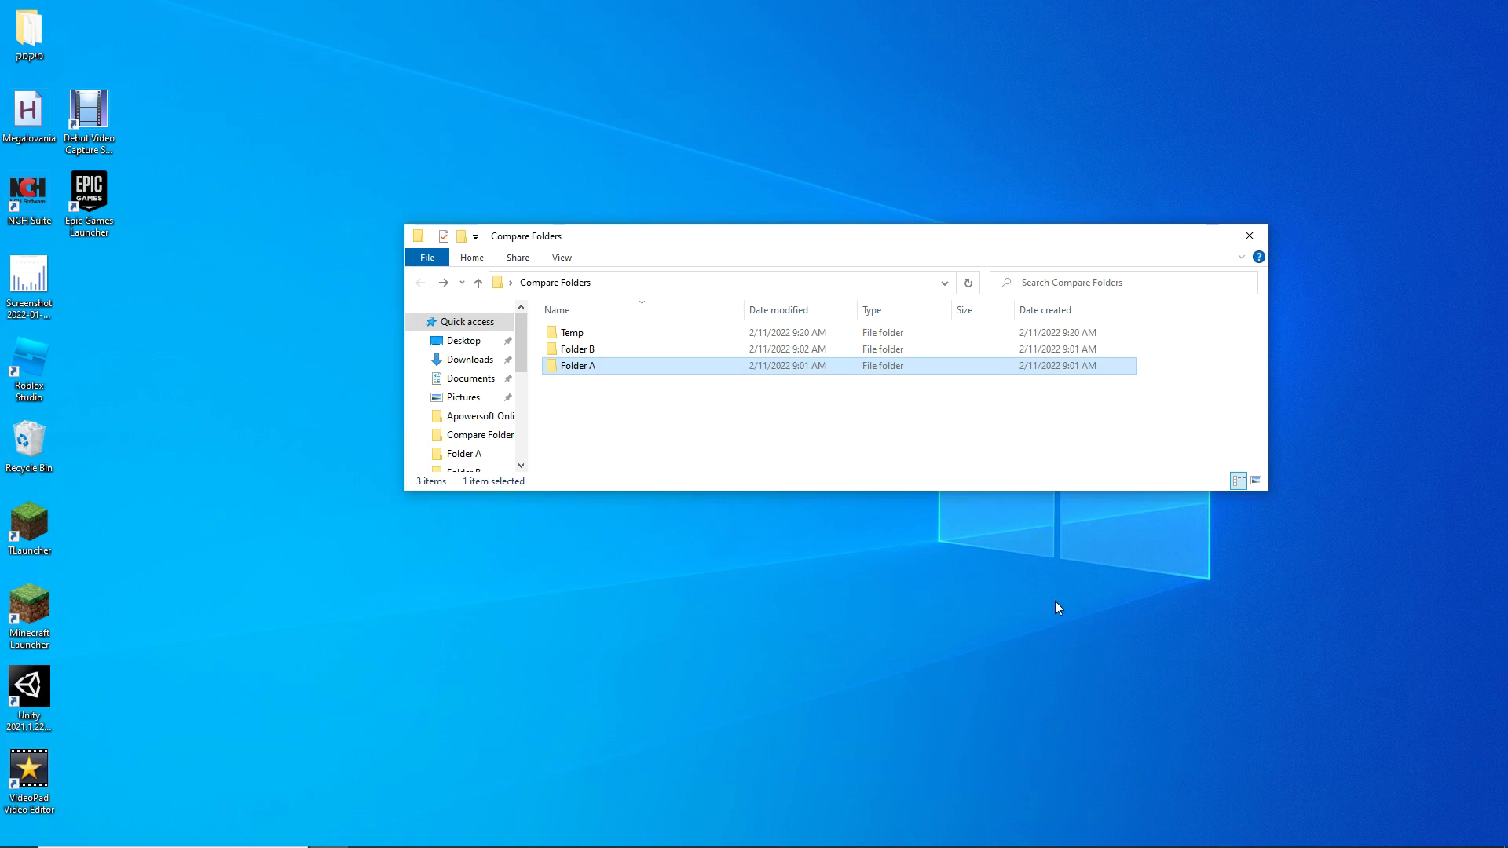
Paste Folder A's nine files into Temp, choosing to replace the same-named files.
double_click(599, 334)
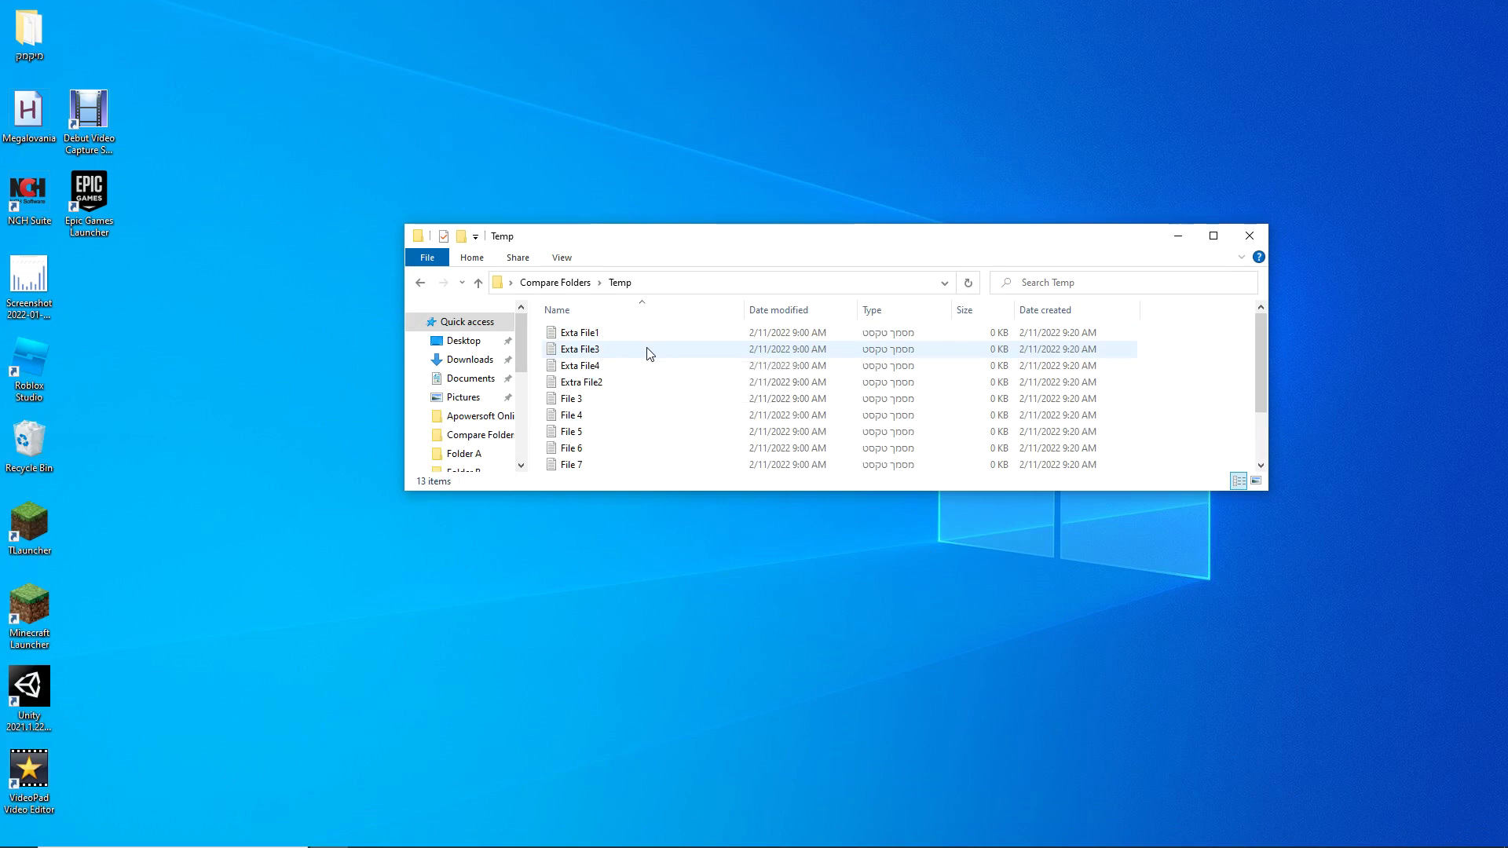
key("ctrl+v")
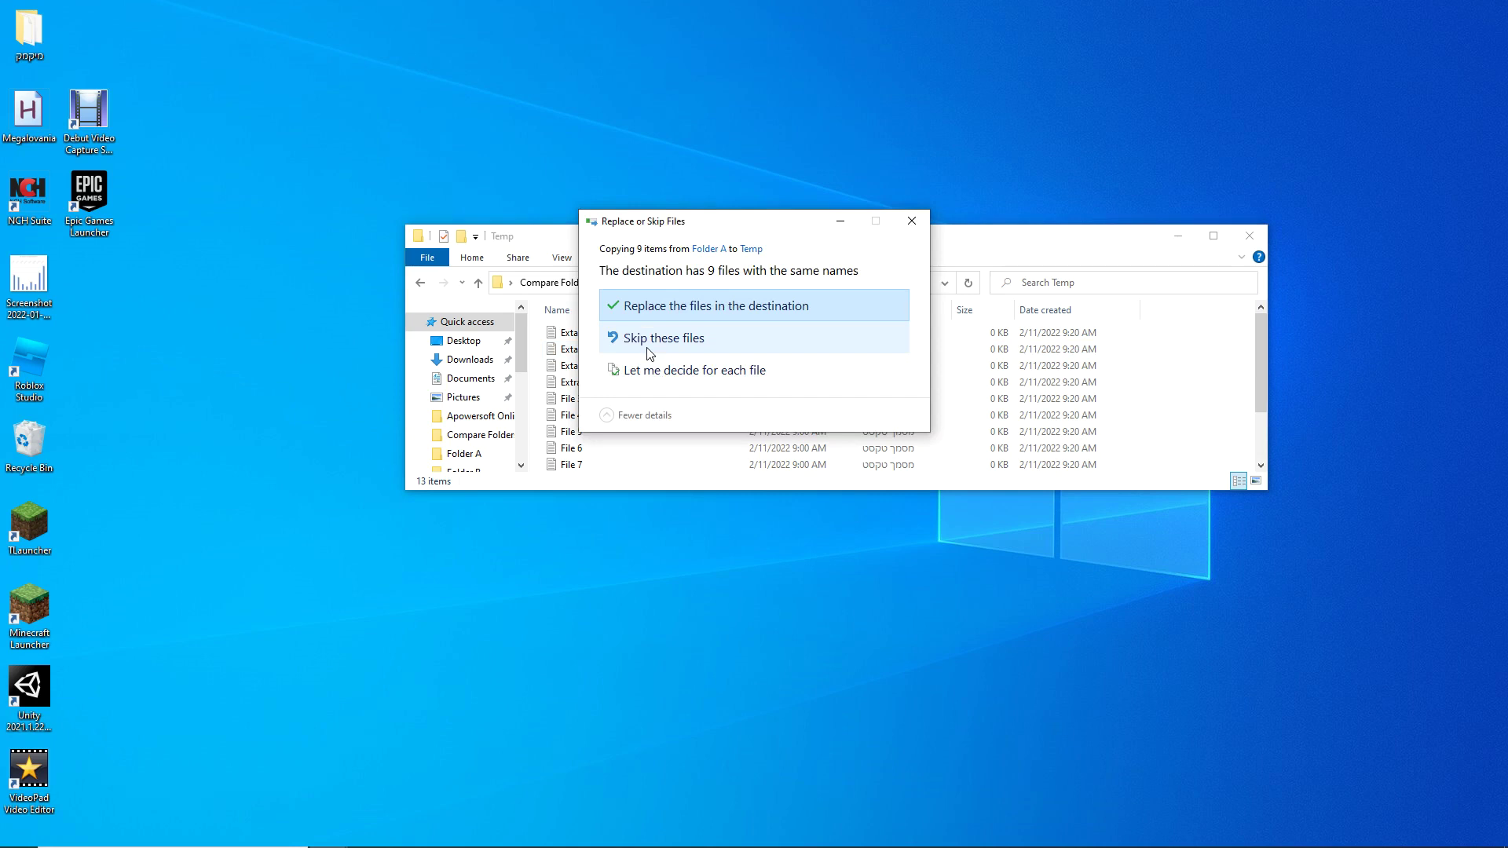
left_click(716, 304)
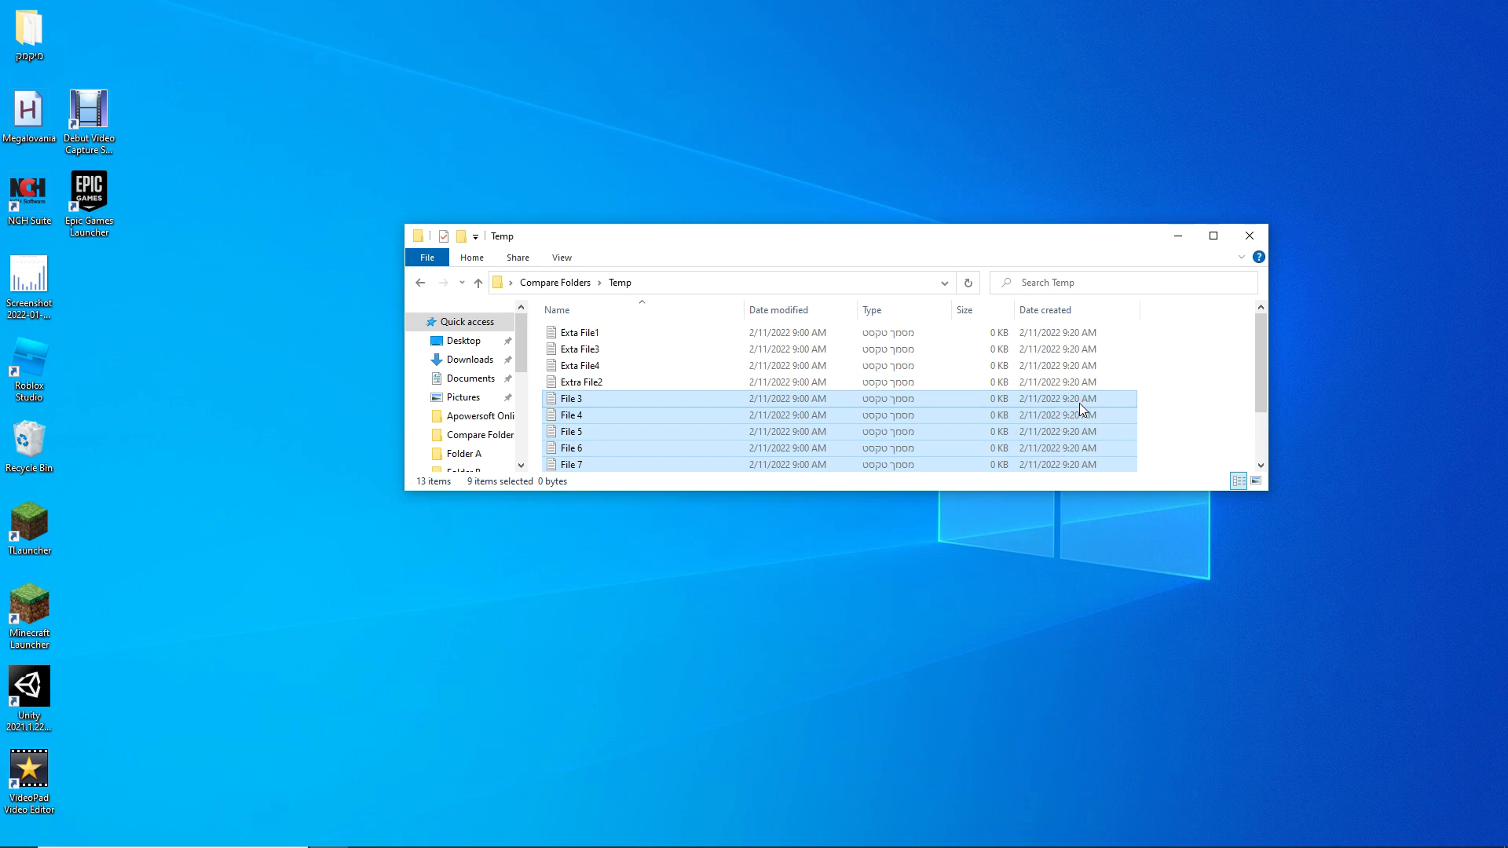
Deselect, paste Folder A's nine files into Temp again, and confirm replacing the matches.
left_click(1128, 404)
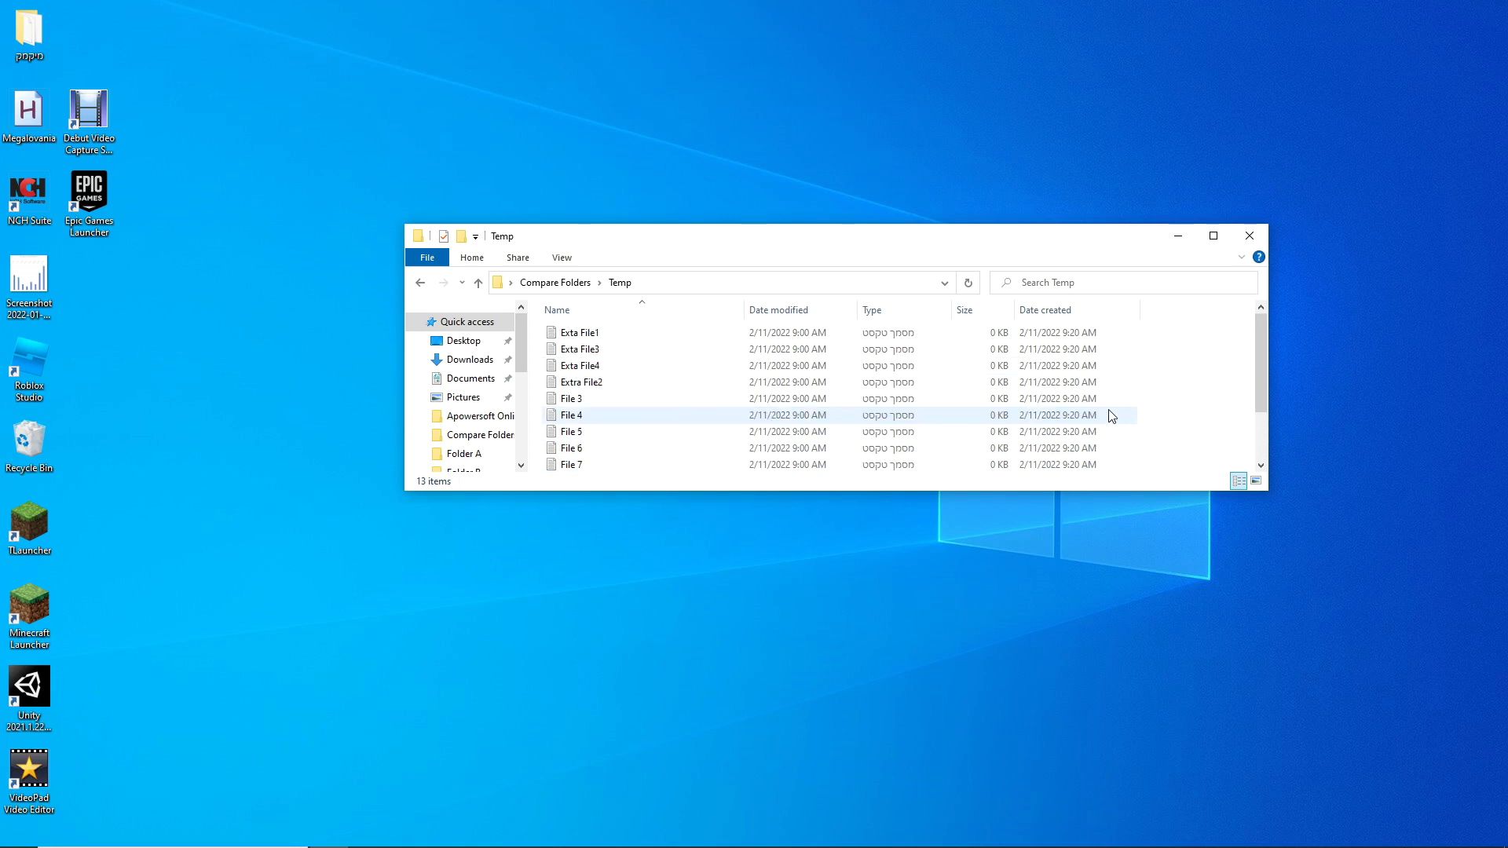
key("ctrl+v")
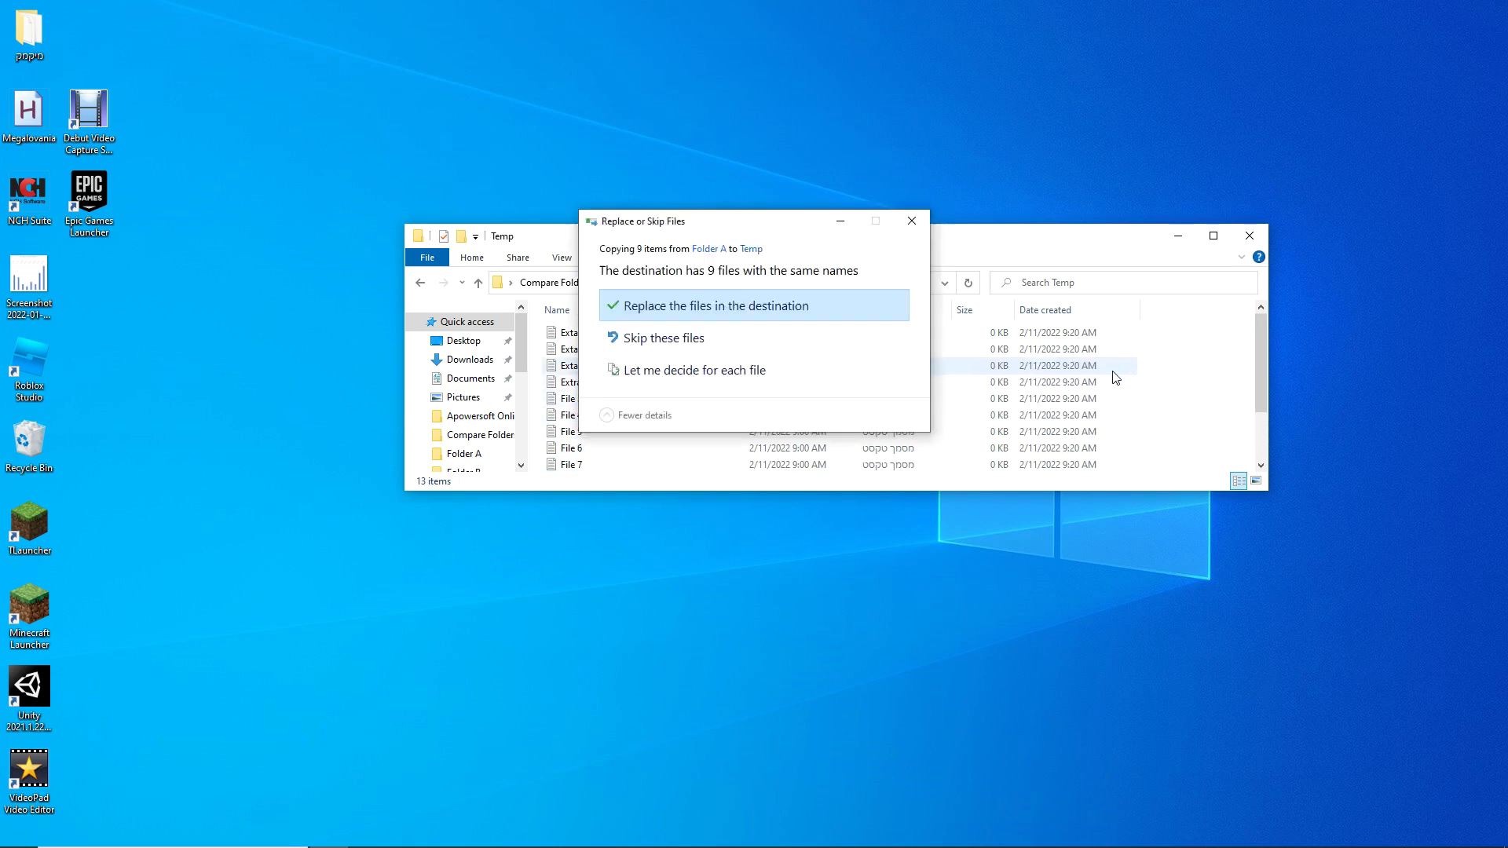
key("Return")
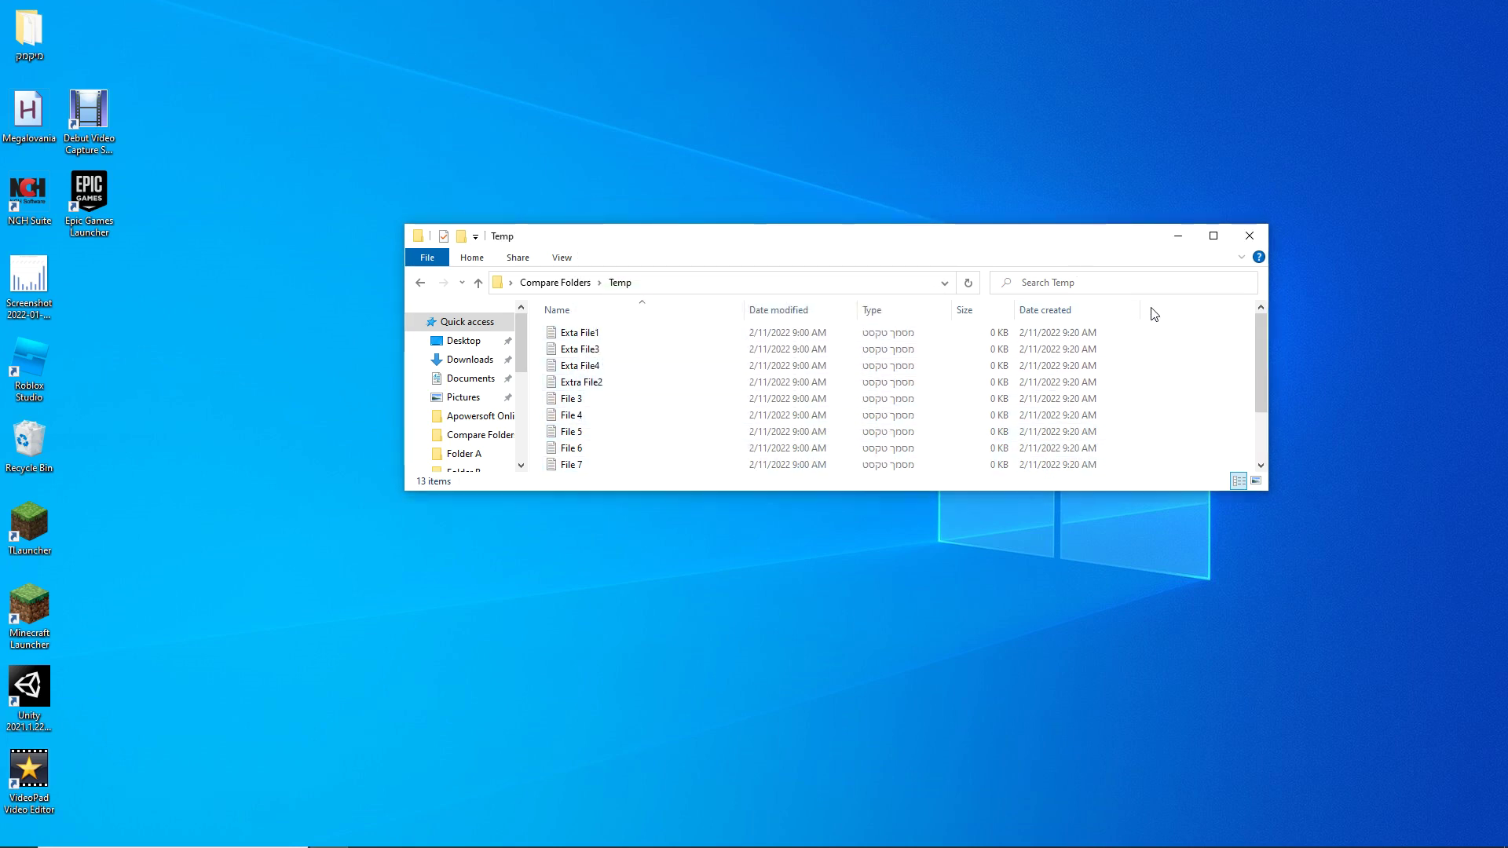
Turn on the Date accessed column through More... in the Choose Details dialog.
right_click(1148, 309)
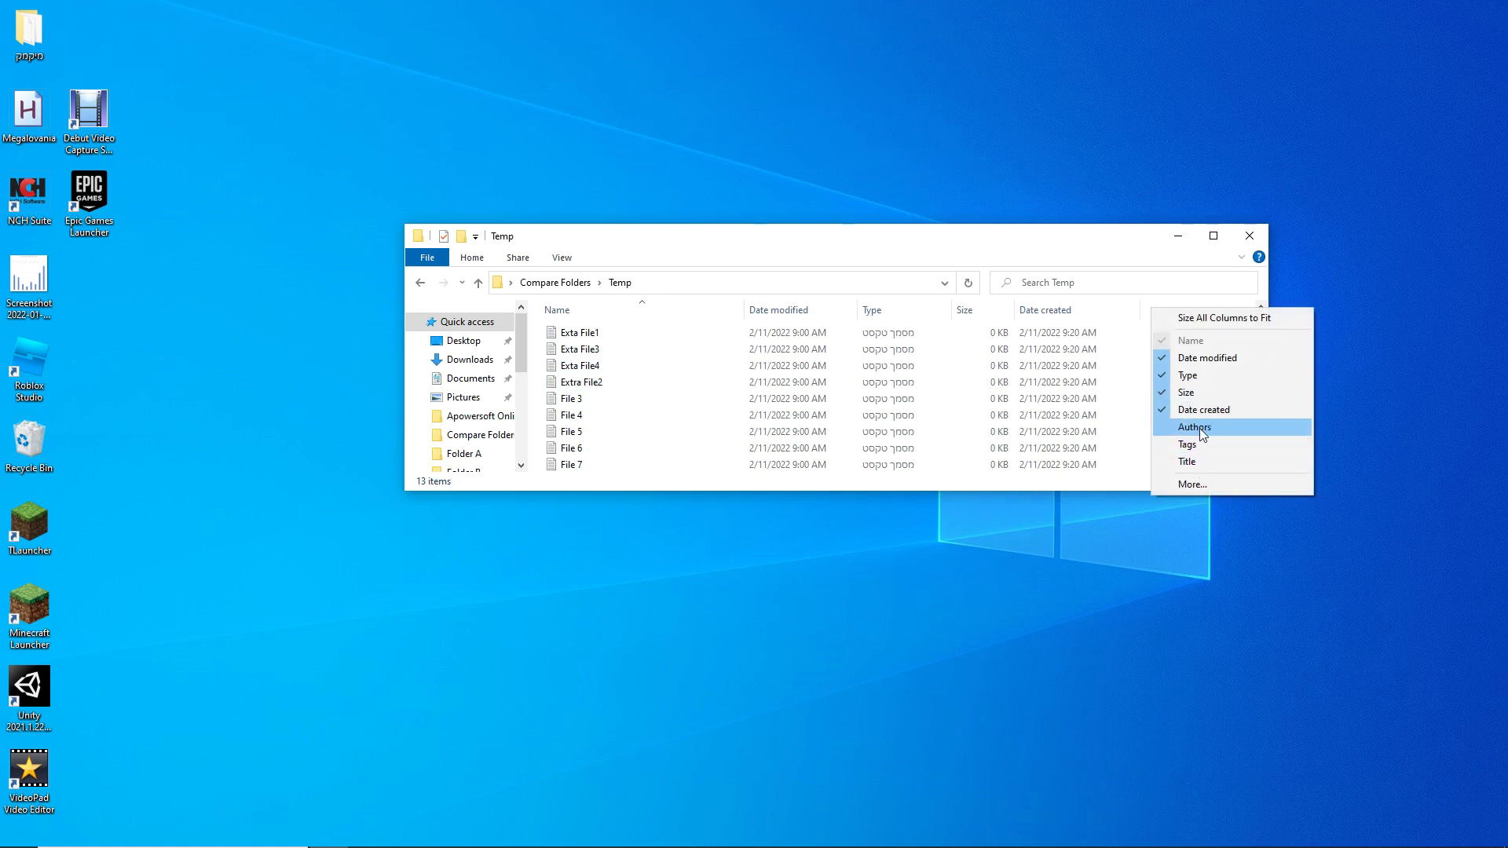
left_click(1199, 484)
scroll(734, 424, "down", 20)
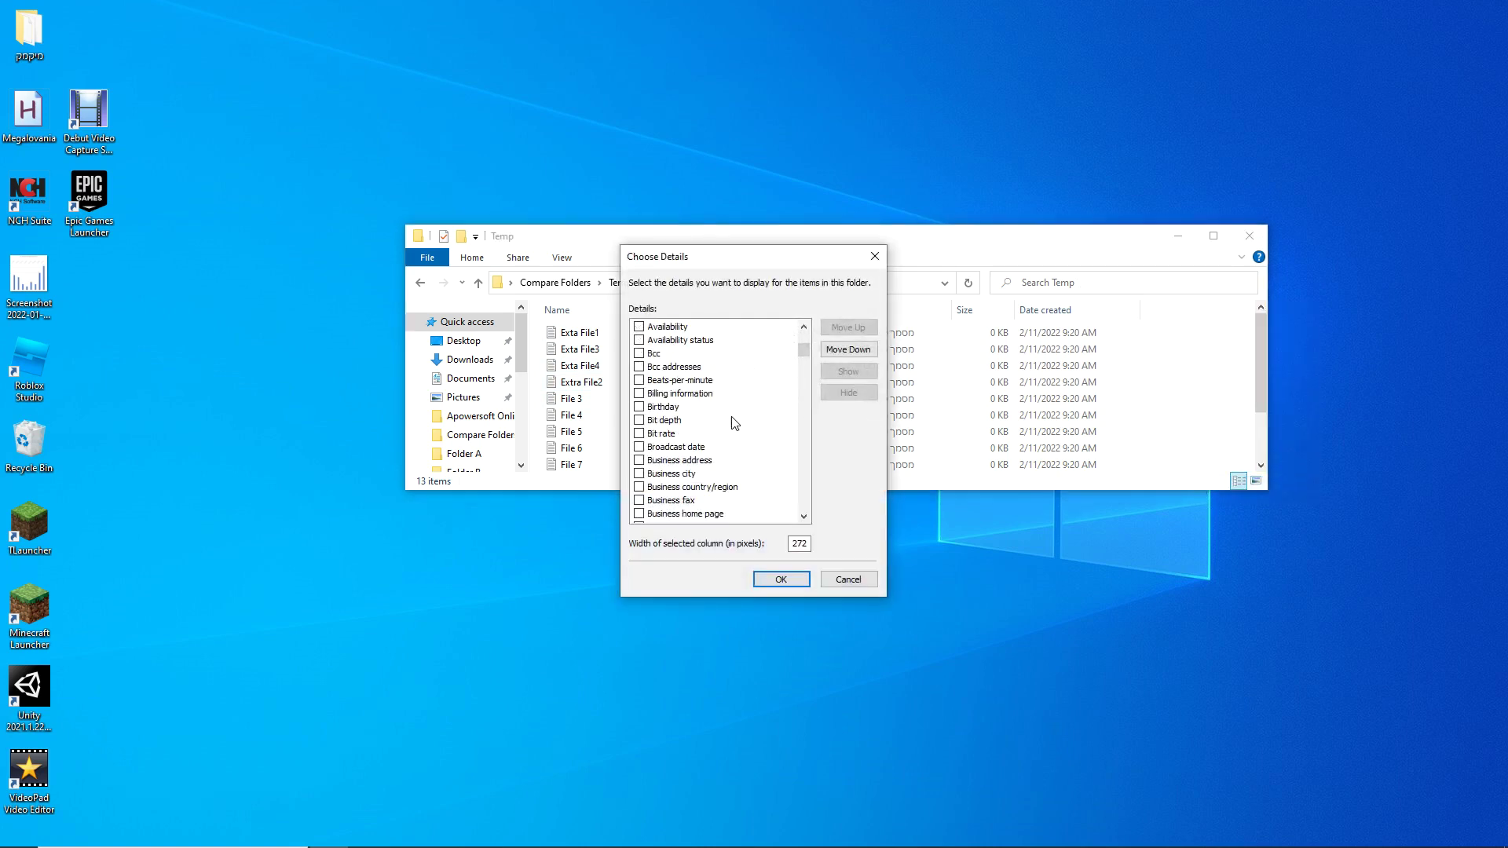
scroll(733, 420, "down", 3)
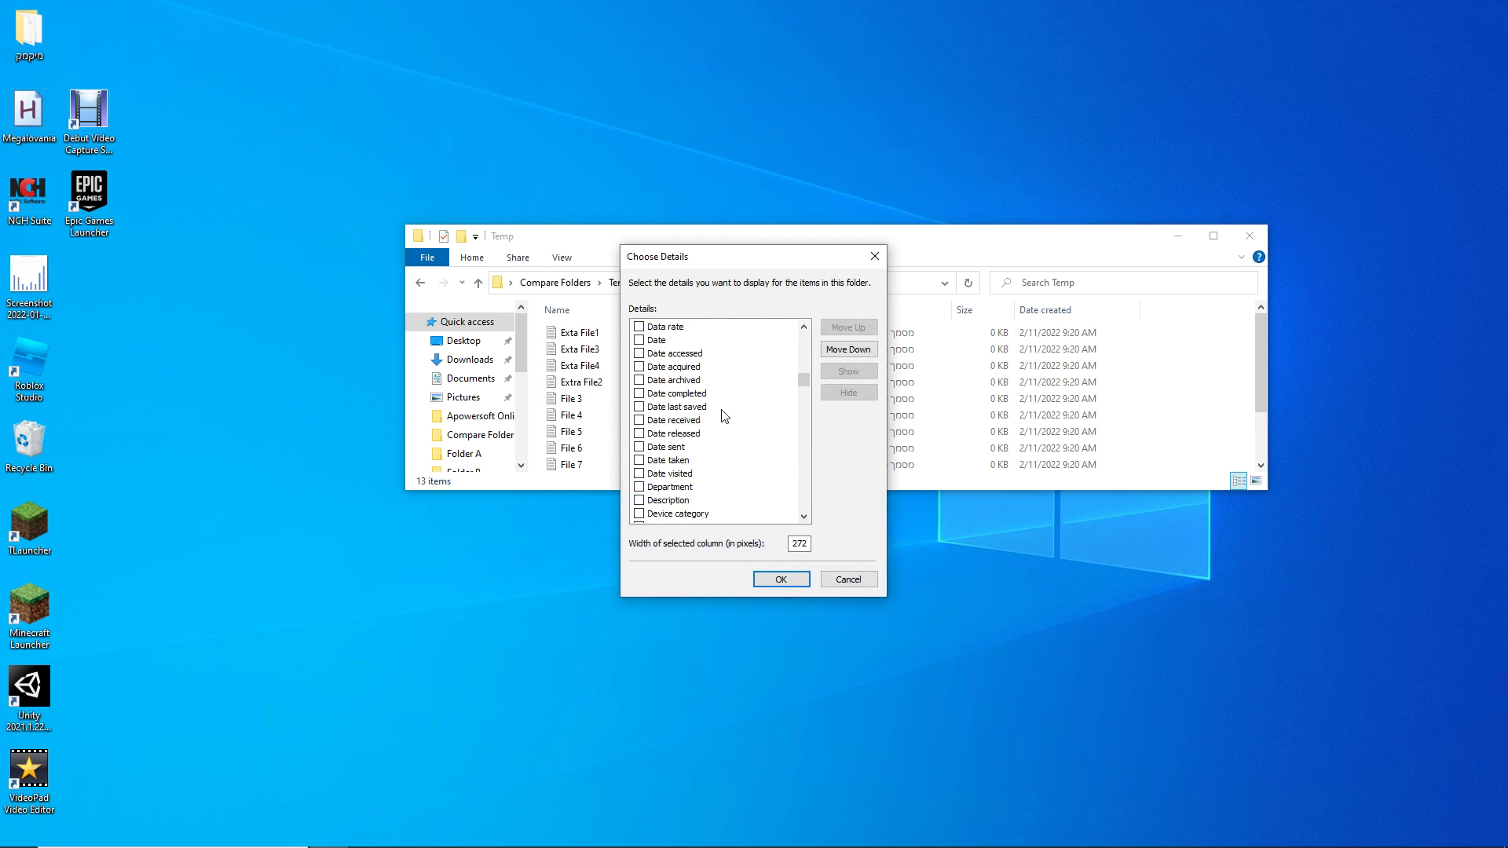
left_click(639, 353)
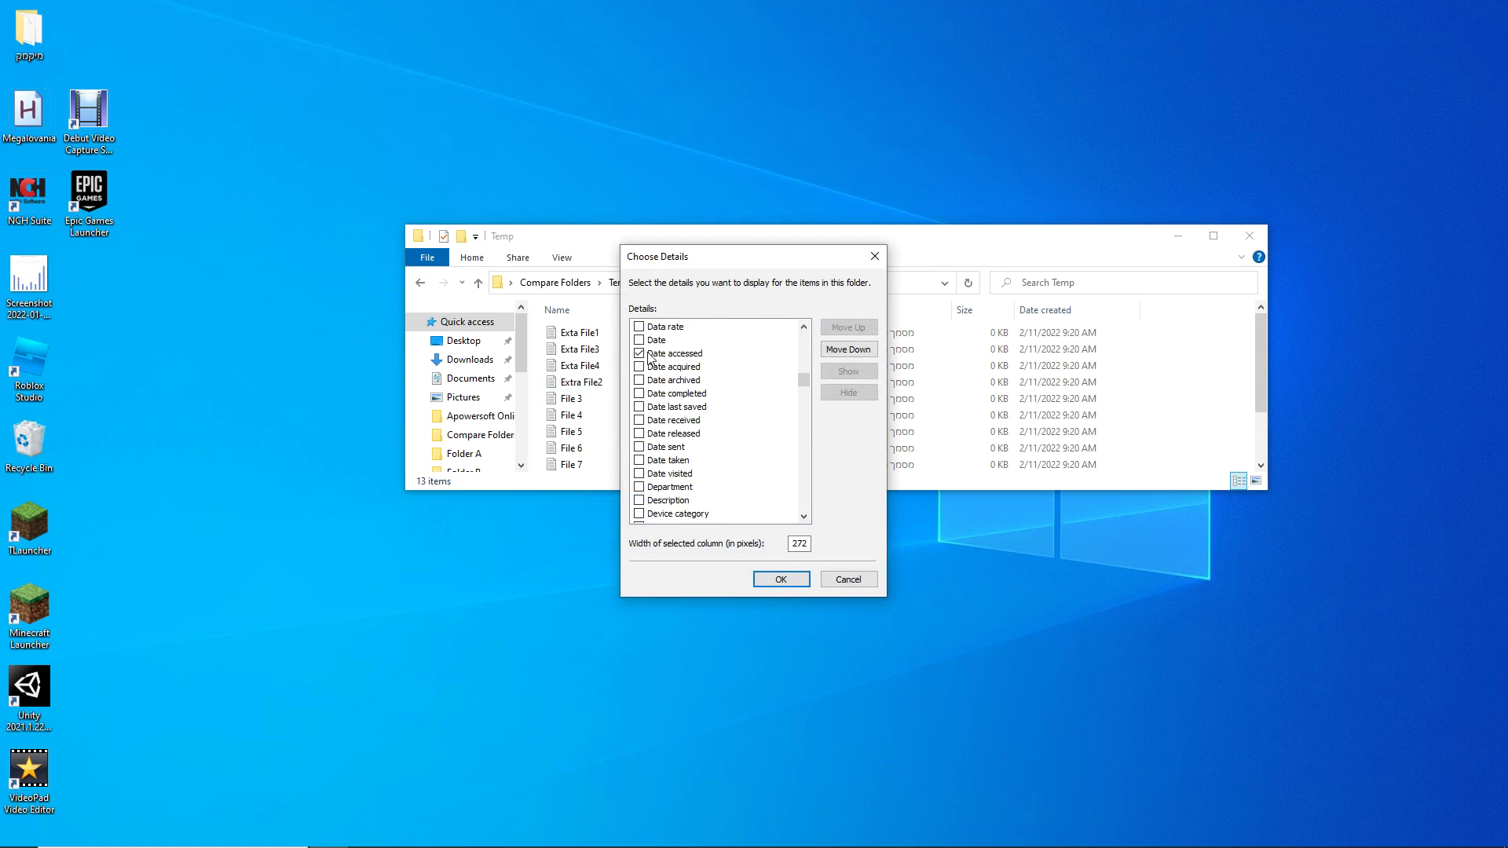
left_click(782, 580)
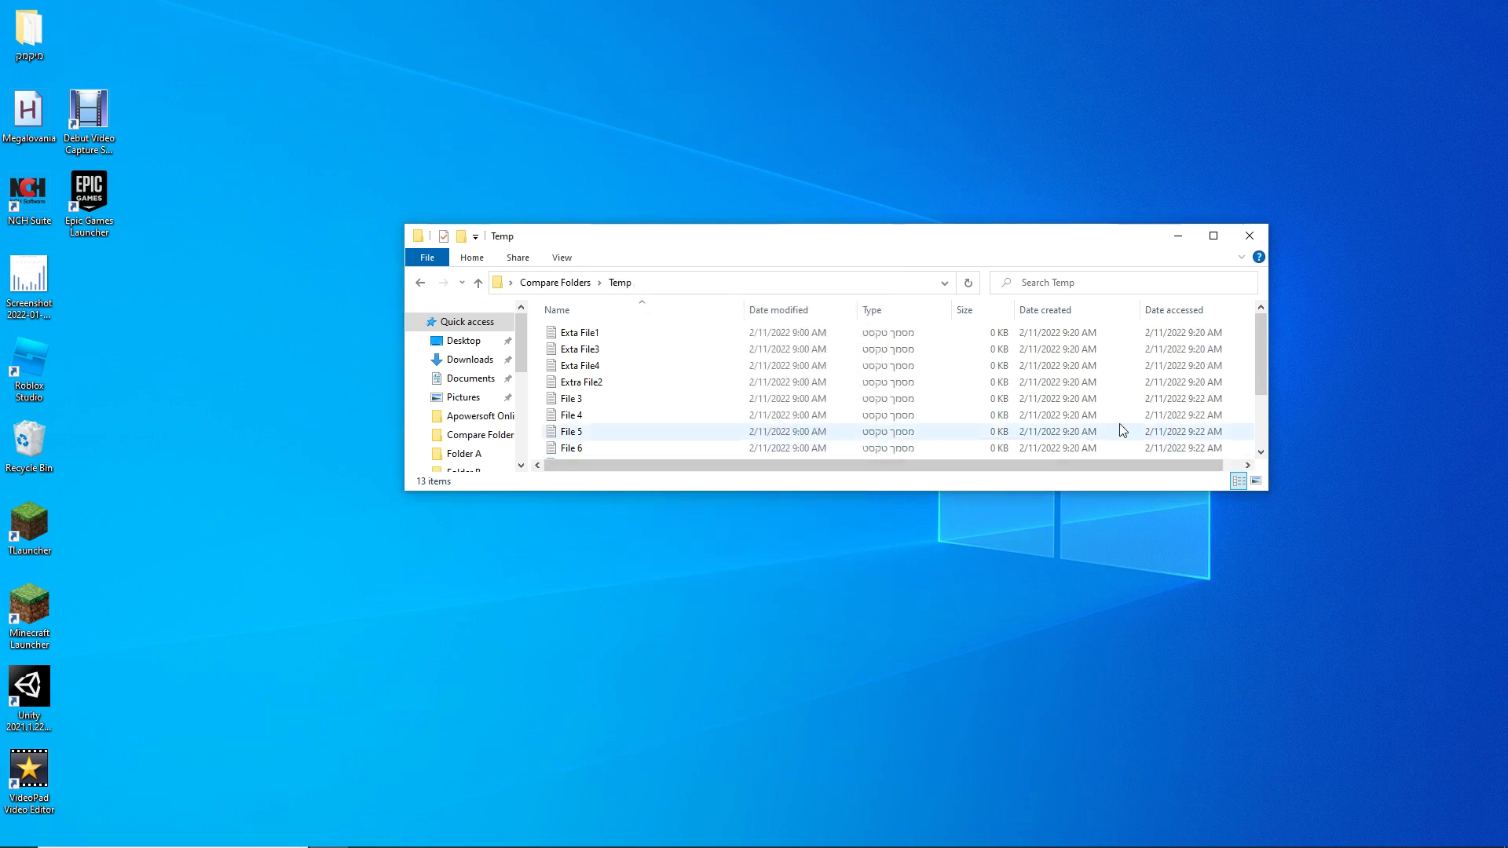
scroll(1167, 406, "down", 2)
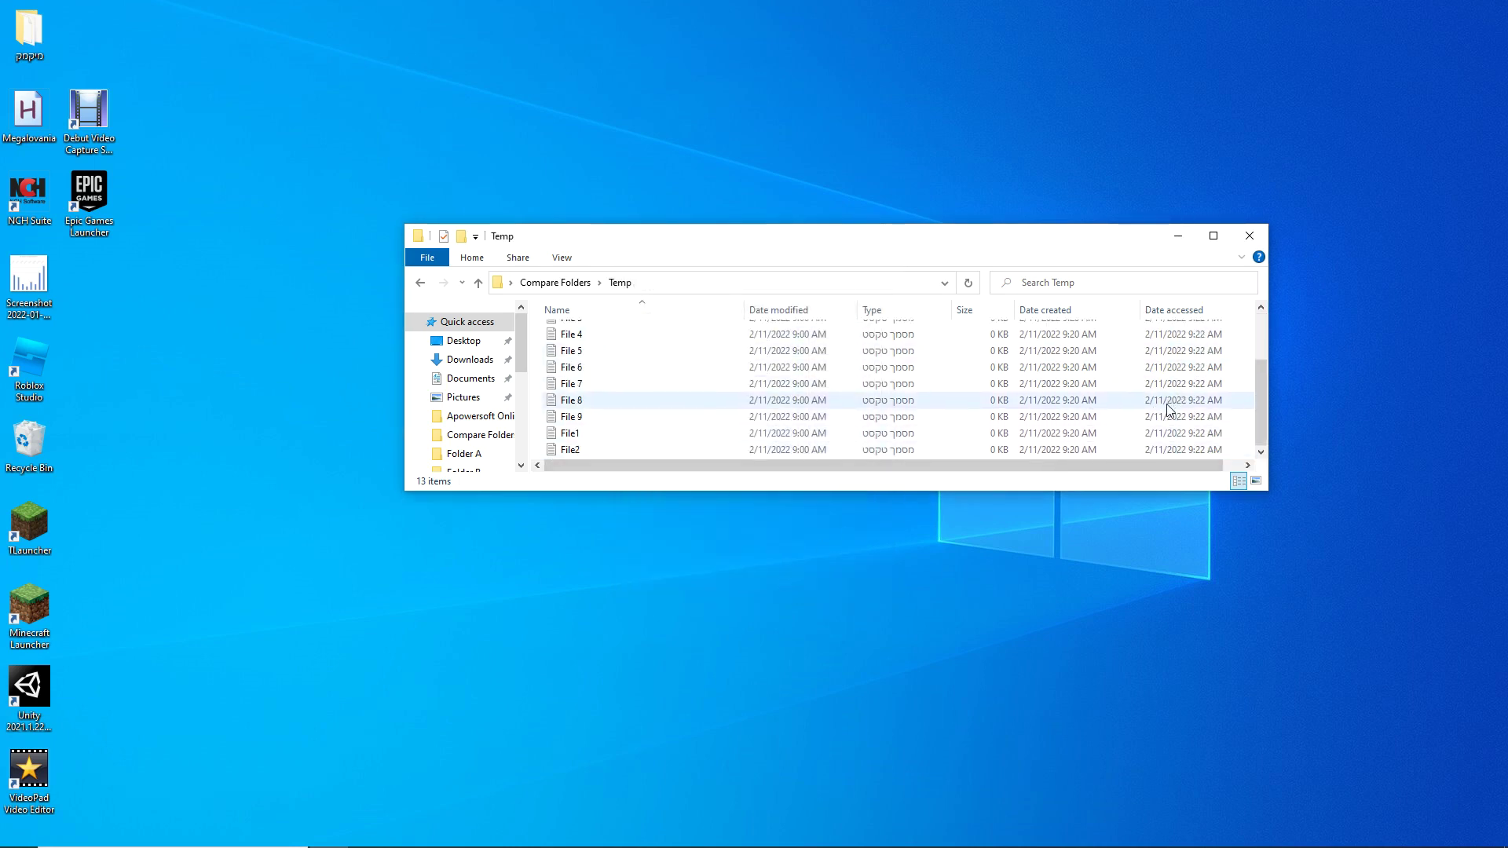
scroll(1168, 424, "up", 2)
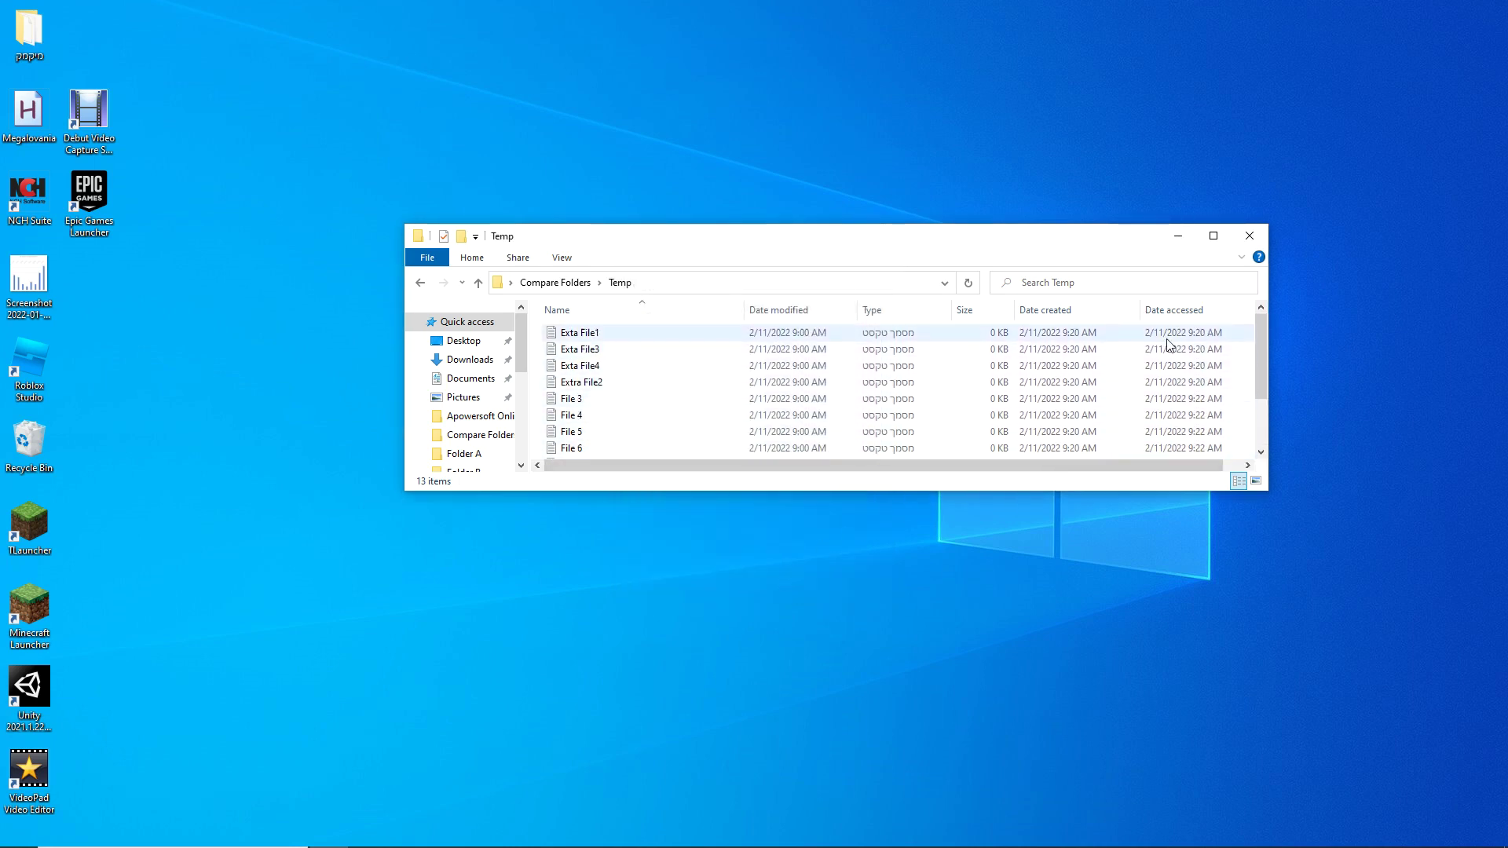
Uncheck Date created in the column header menu and sort the list by Date accessed.
right_click(1035, 304)
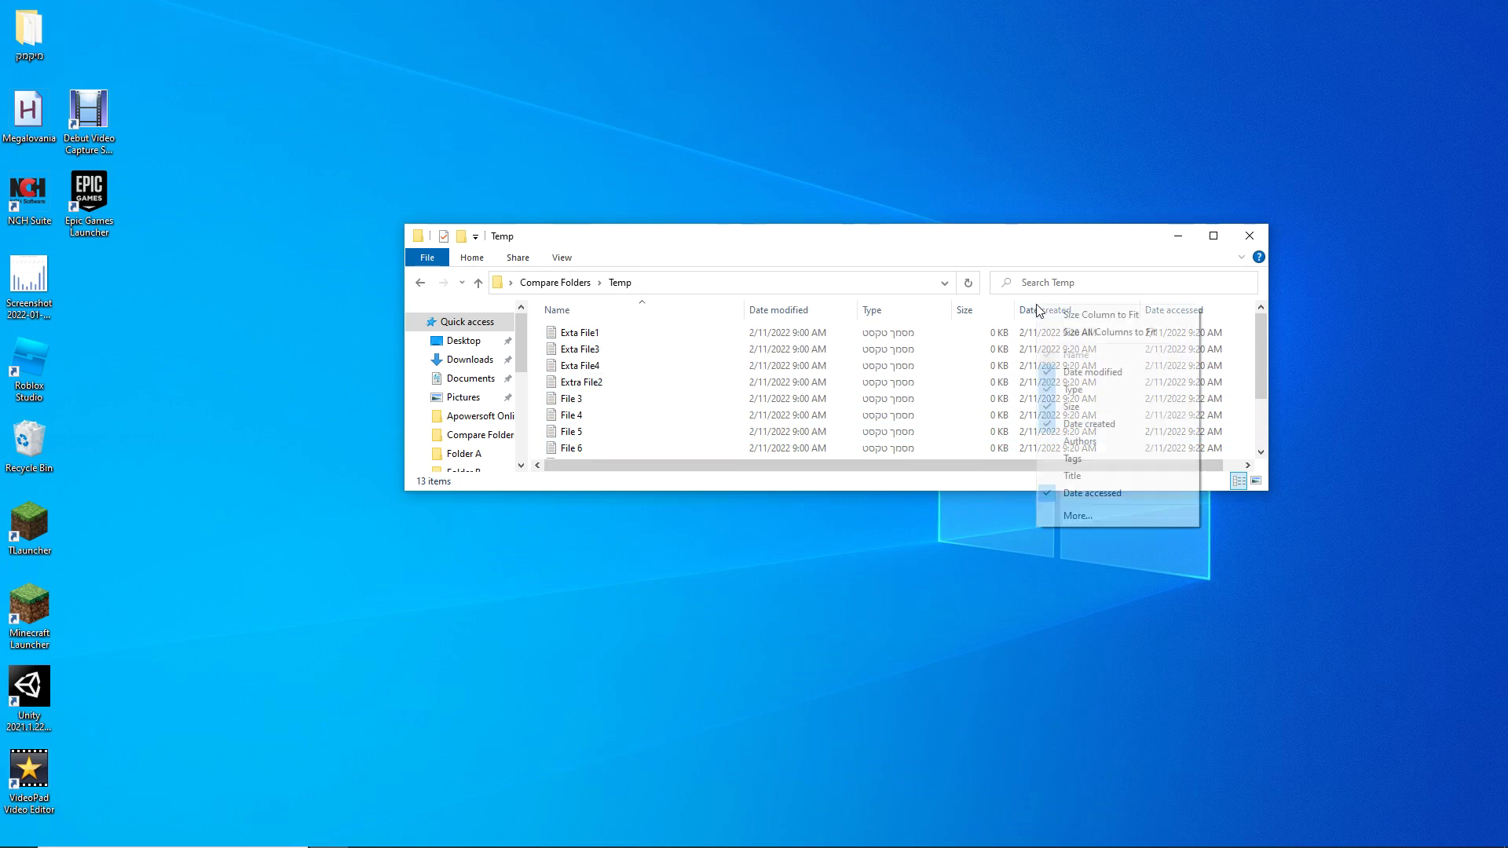
left_click(1088, 427)
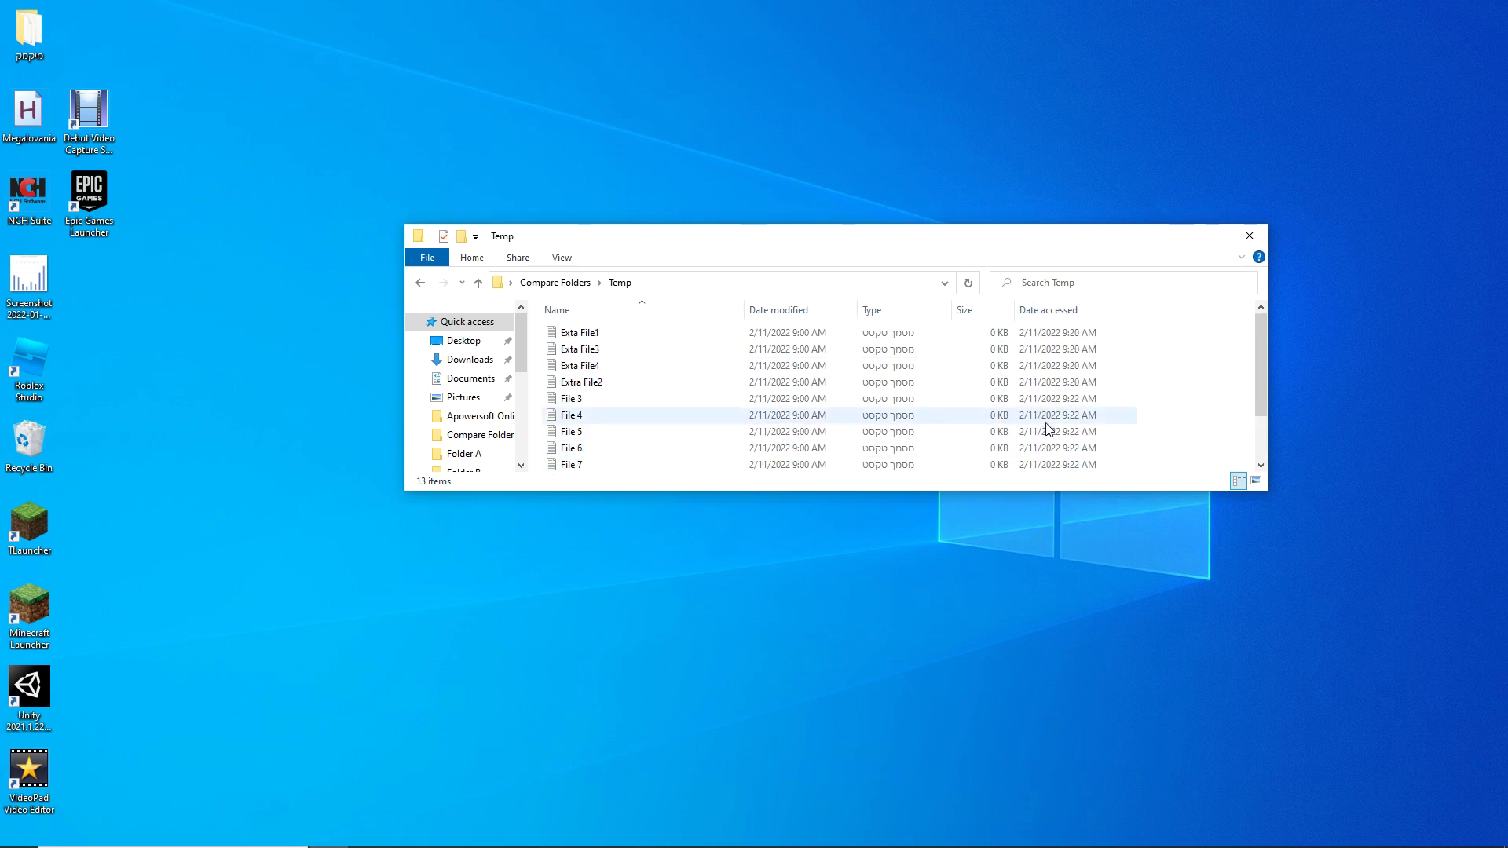
left_click(1062, 316)
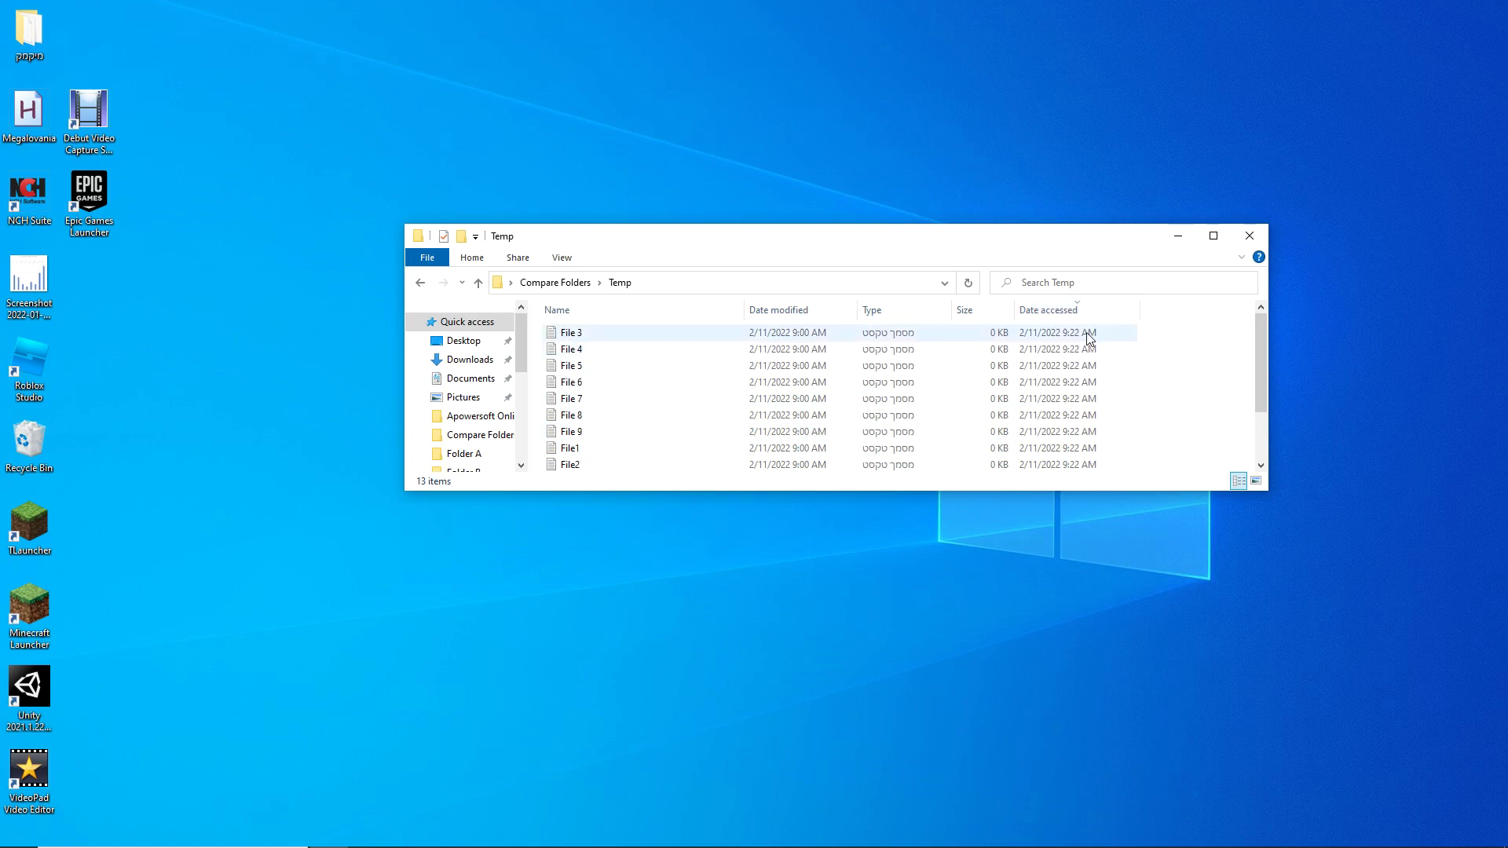
Step through Temp's sorted files with arrow and Shift+arrow keys to compare the groups.
left_click(1088, 339)
key("Down")
key("Down")
key("Down")
key("End")
key("Up")
key("Up")
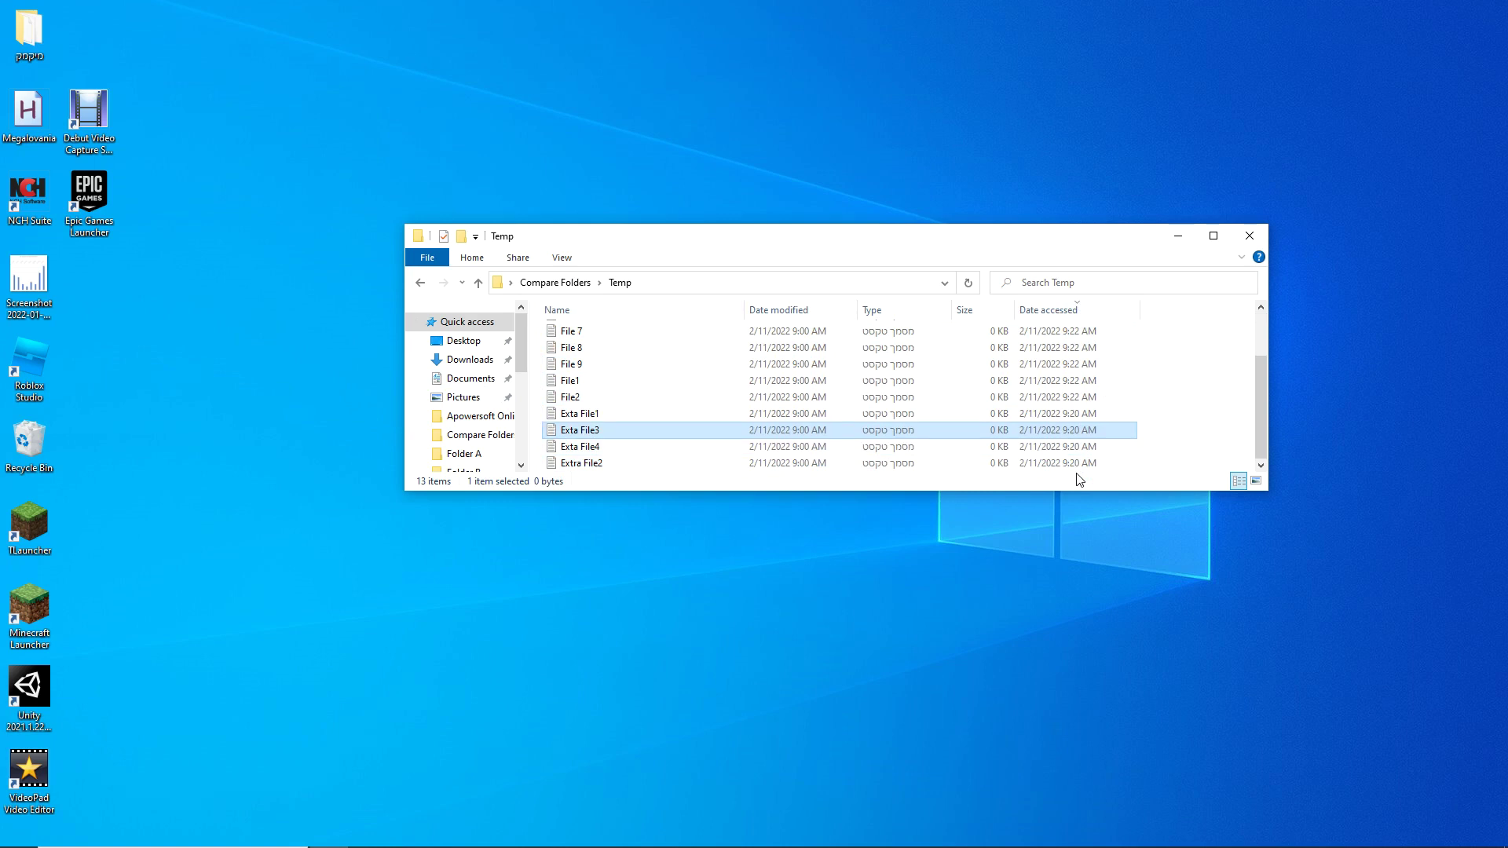
key("Up")
key("Up")
key("shift+Up")
key("shift+Up")
key("shift+Up")
key("shift+Up")
key("shift+Up")
key("shift+Up")
key("shift+Up")
key("shift+Up")
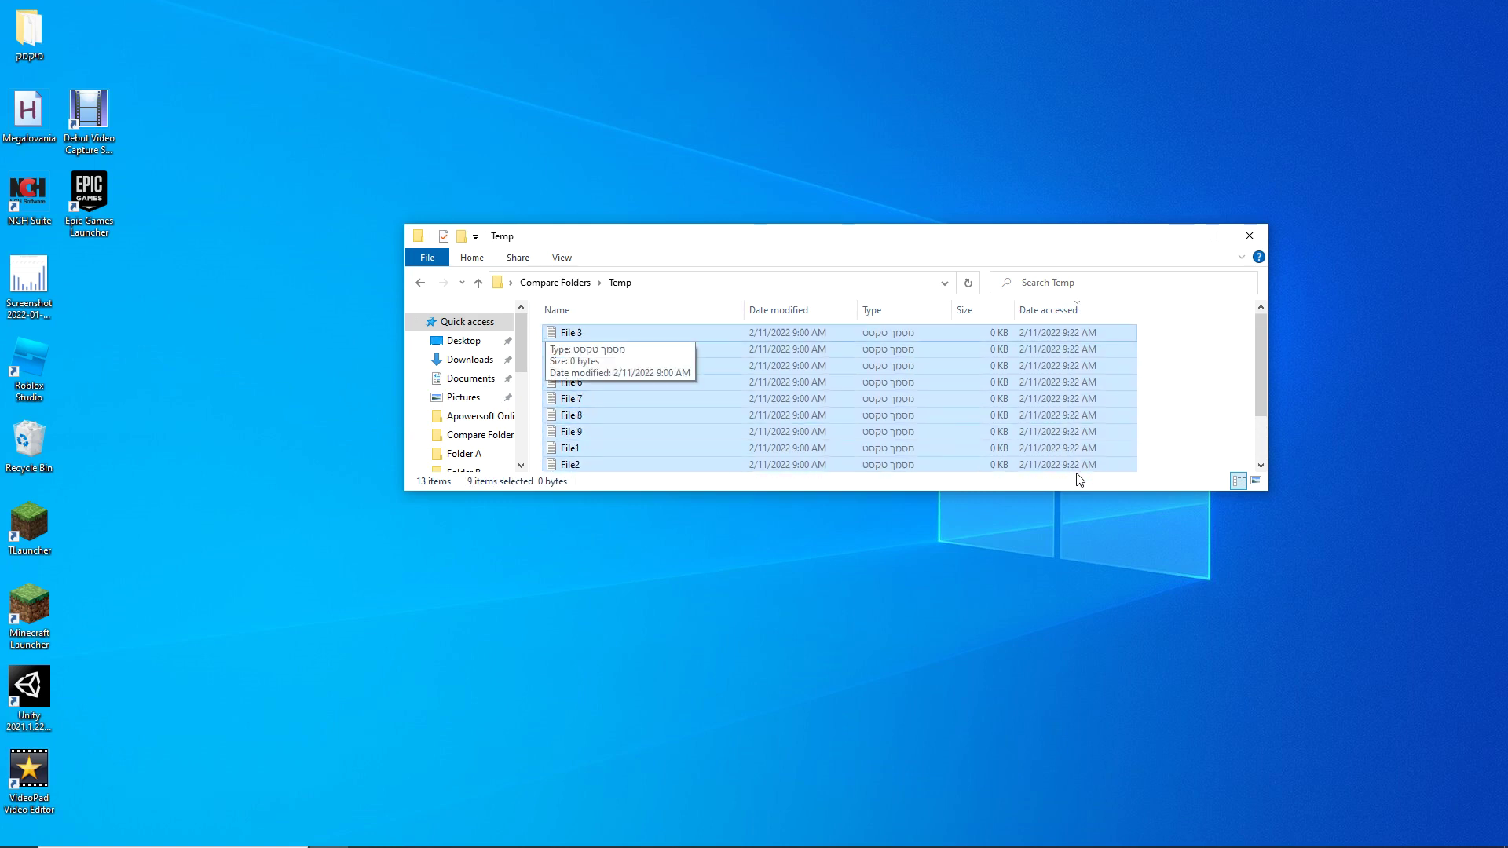
key("shift+Down")
key("shift+Down")
key("shift+Down")
key("shift+Down")
key("shift+Down")
key("shift+Down")
key("shift+Down")
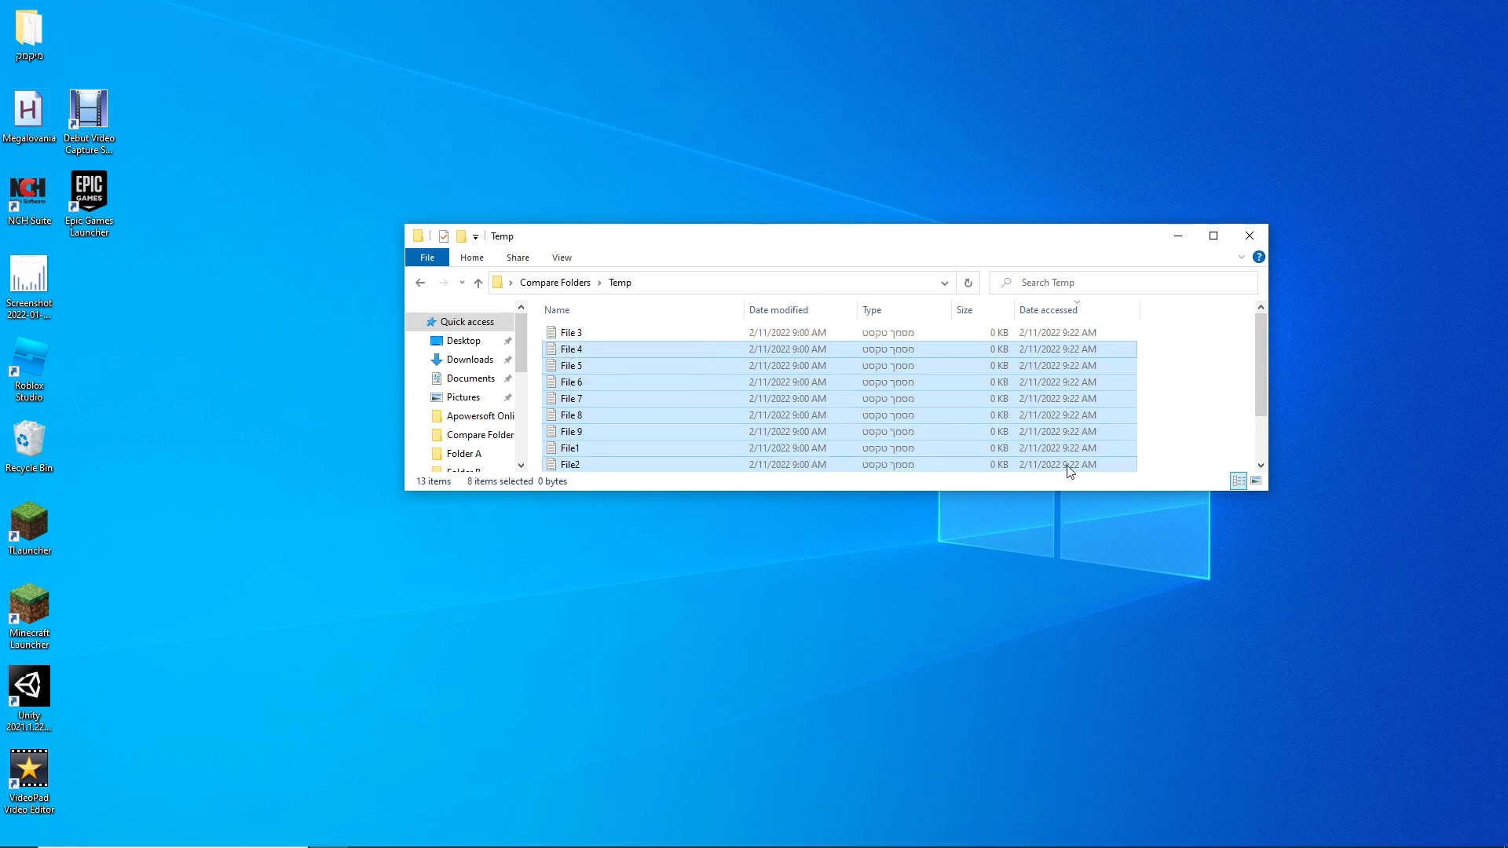
key("shift+Down")
key("shift+Down")
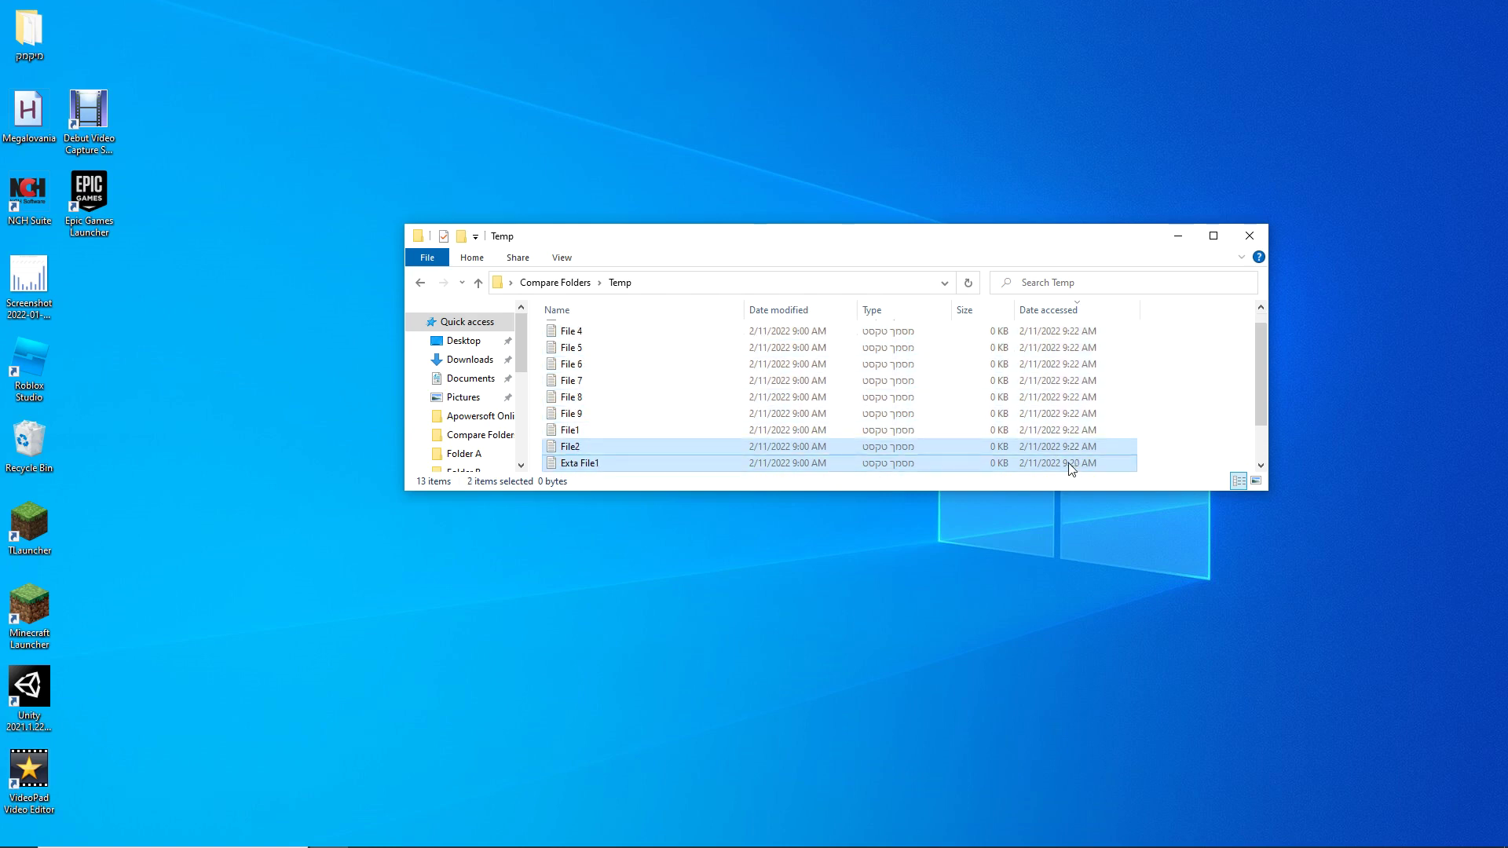
key("Down")
key("Down")
key("Down")
key("Down")
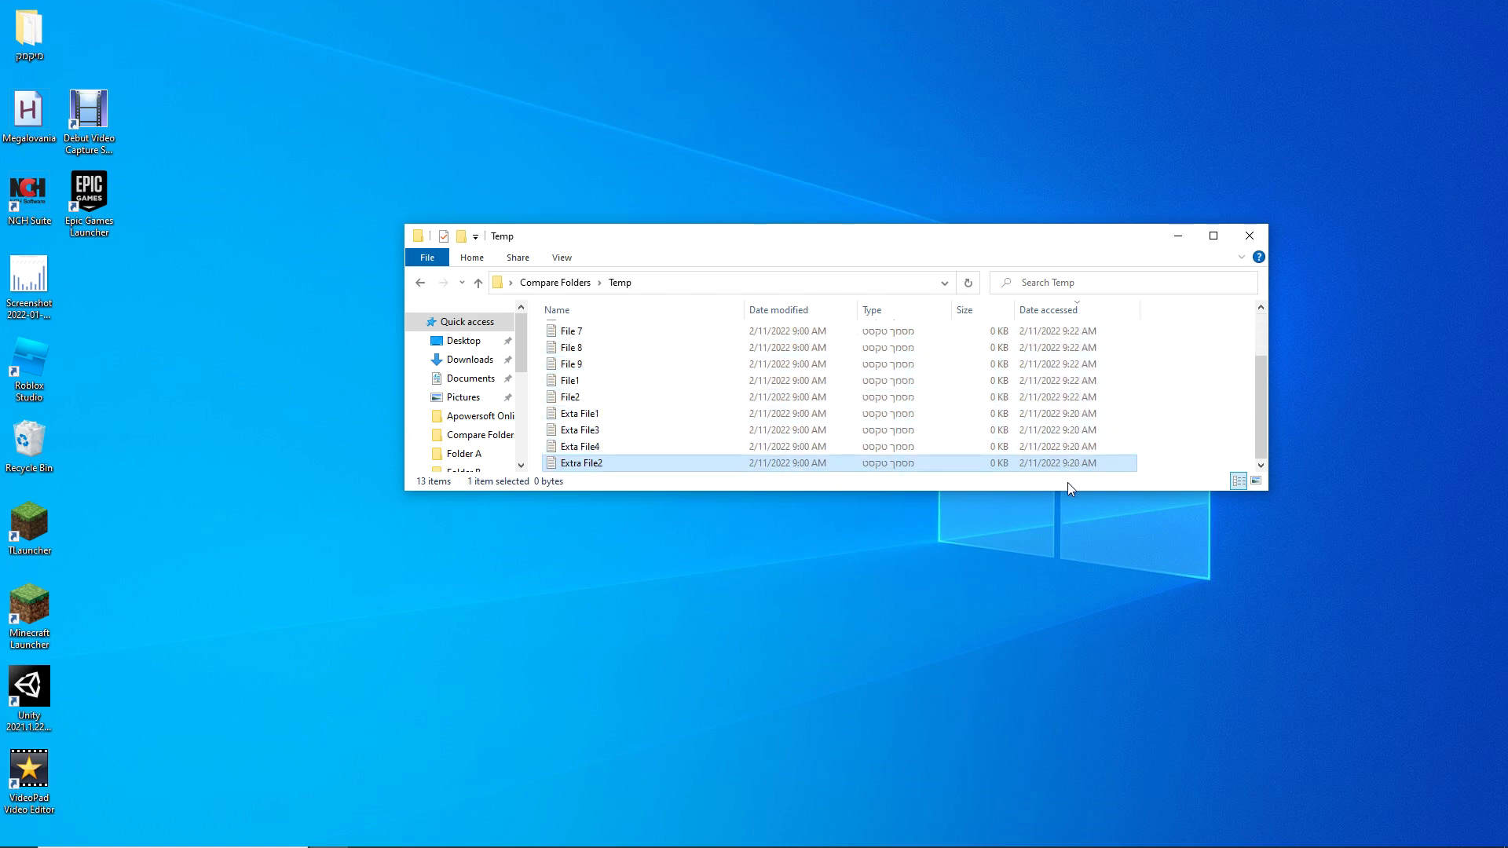
Select the four extra files at the bottom, then the nine regular files from File 3 to File2.
scroll(1040, 420, "up", 2)
left_click_drag(1041, 420, 1064, 467)
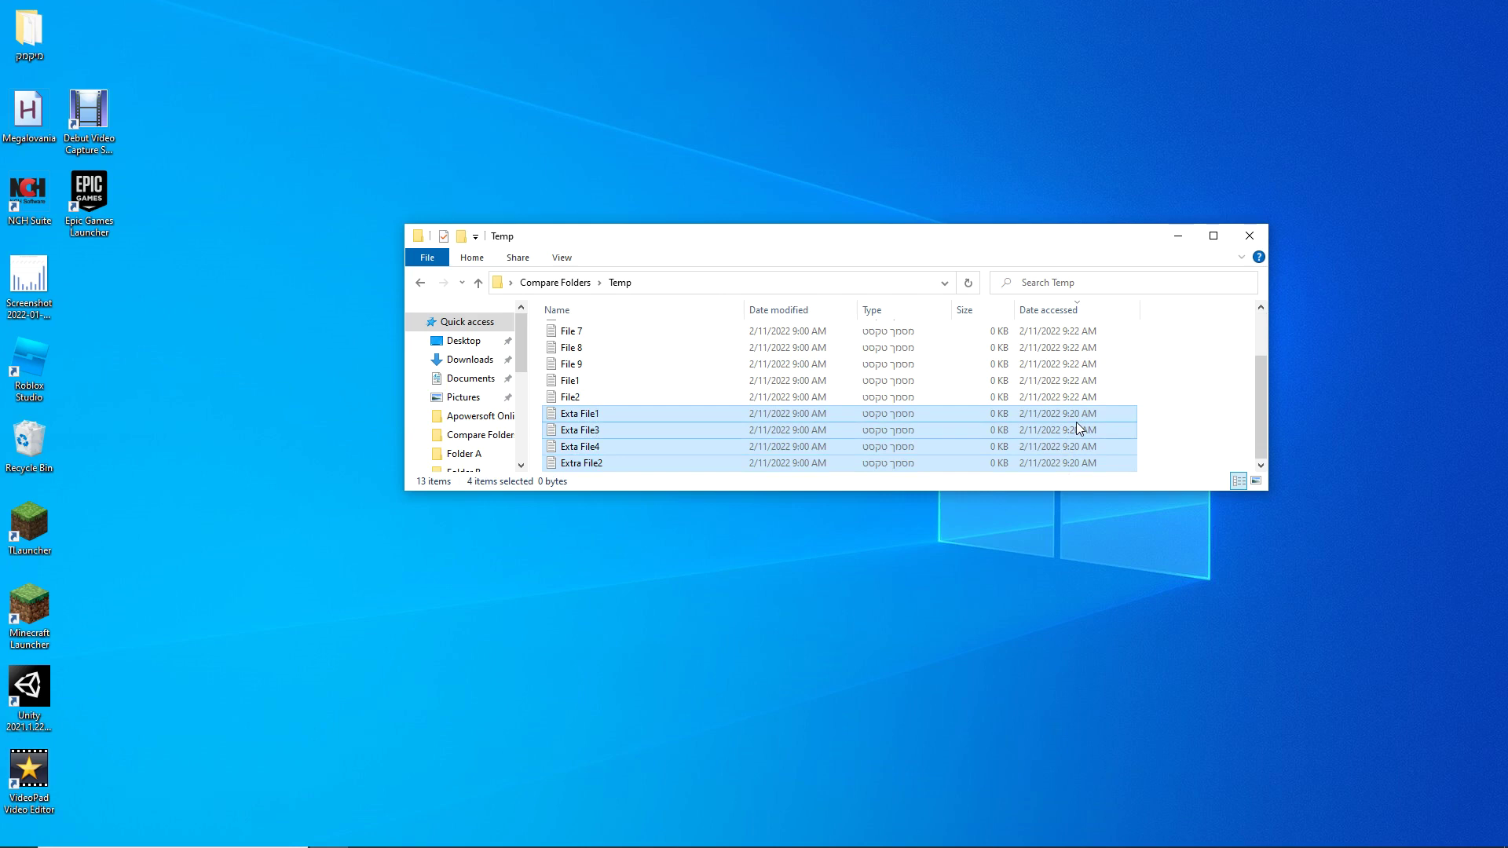
left_click_drag(569, 430, 592, 420)
key("Up")
key("Up")
key("Up")
key("Up")
key("Up")
key("Up")
key("Up")
key("Up")
key("Up")
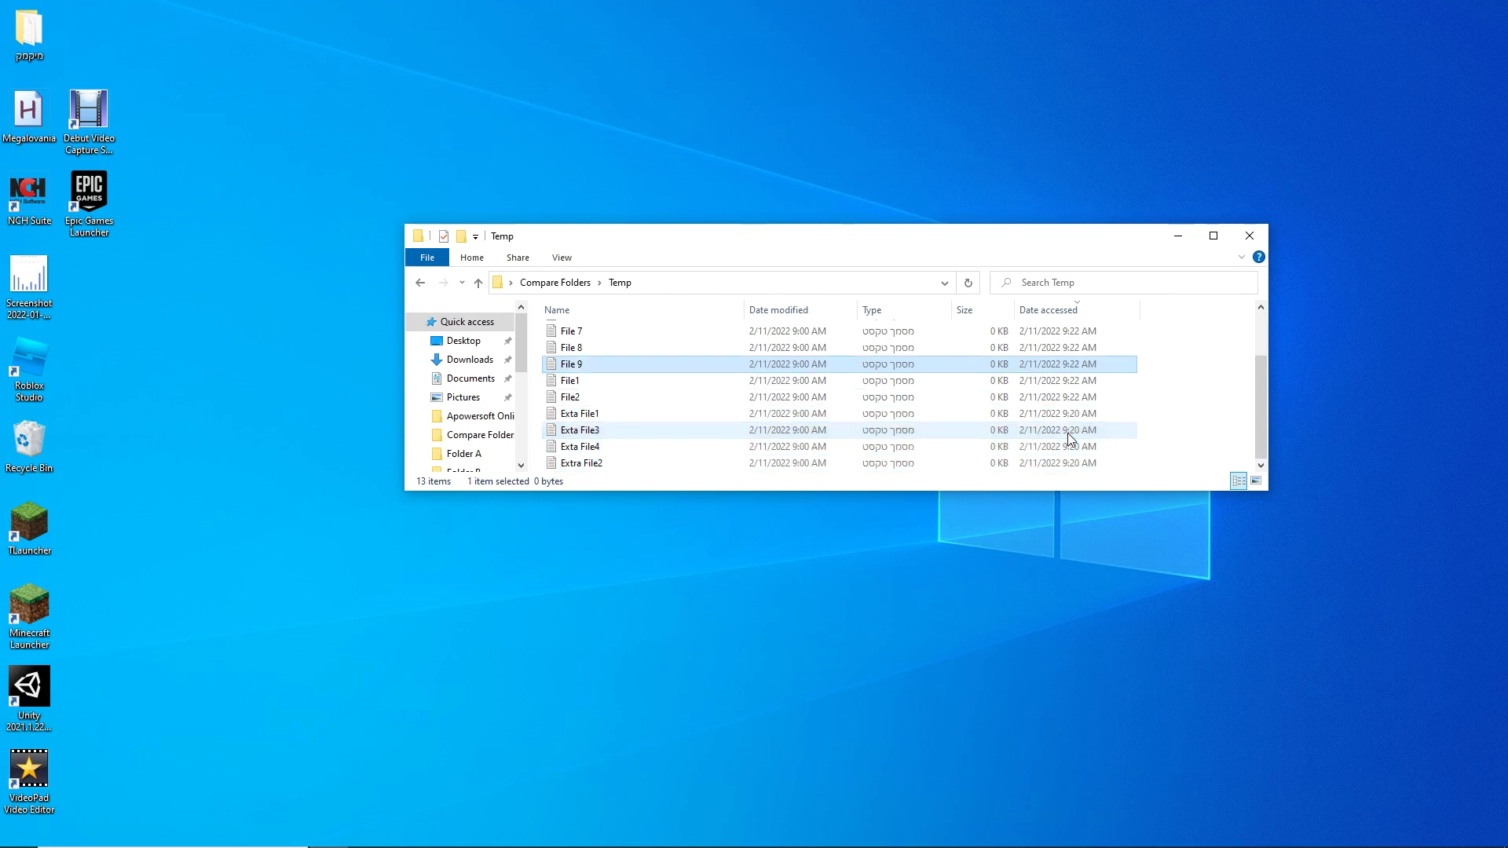
key("shift+Down")
key("shift+Down")
key("shift+Down")
key("shift+Down")
key("shift+Down")
key("shift+Down")
key("shift+Down")
key("shift+Down")
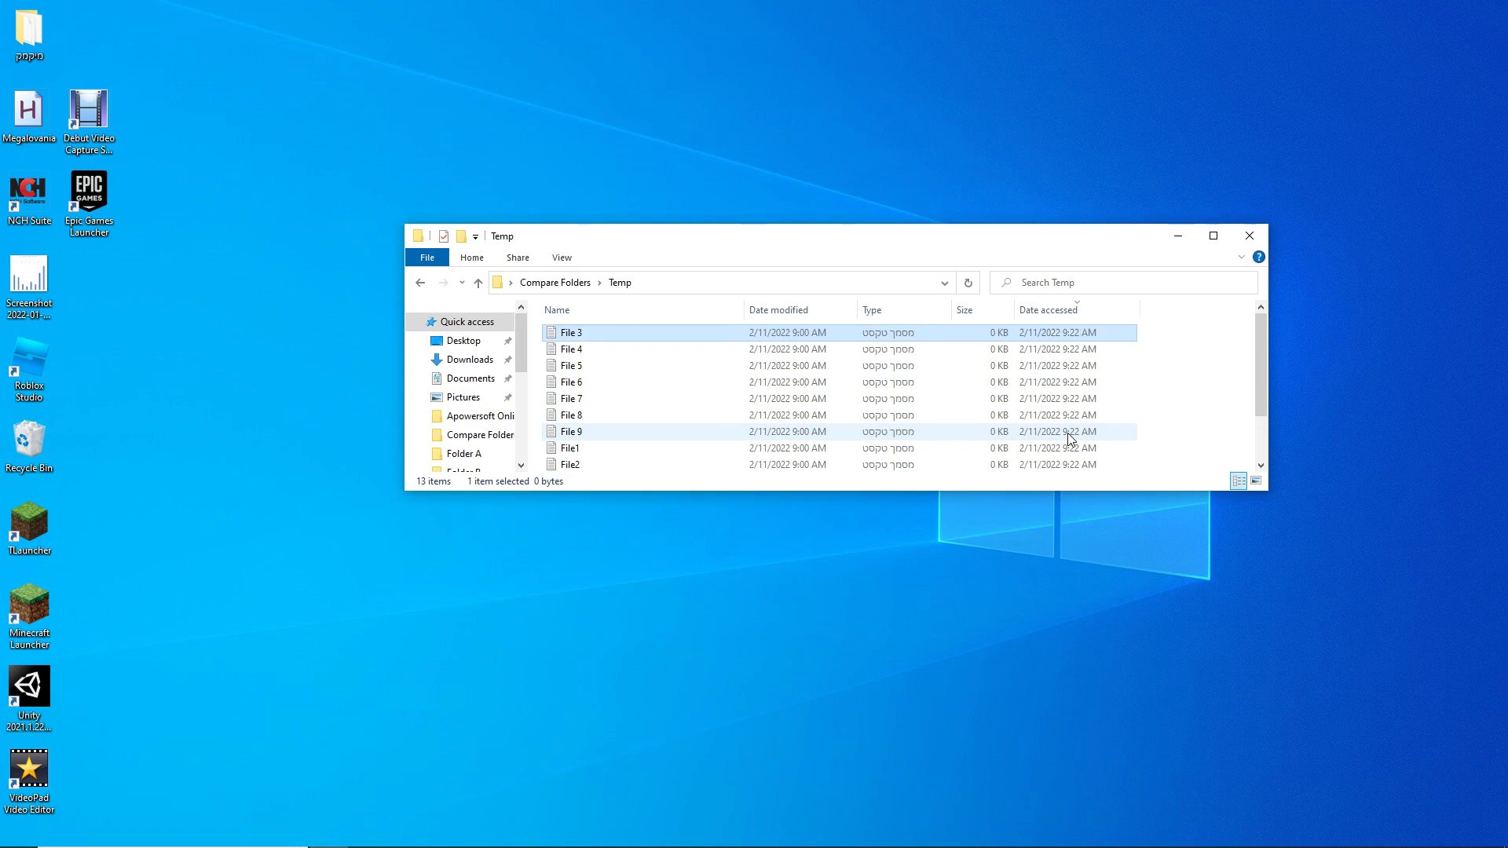
scroll(1067, 432, "down", 2)
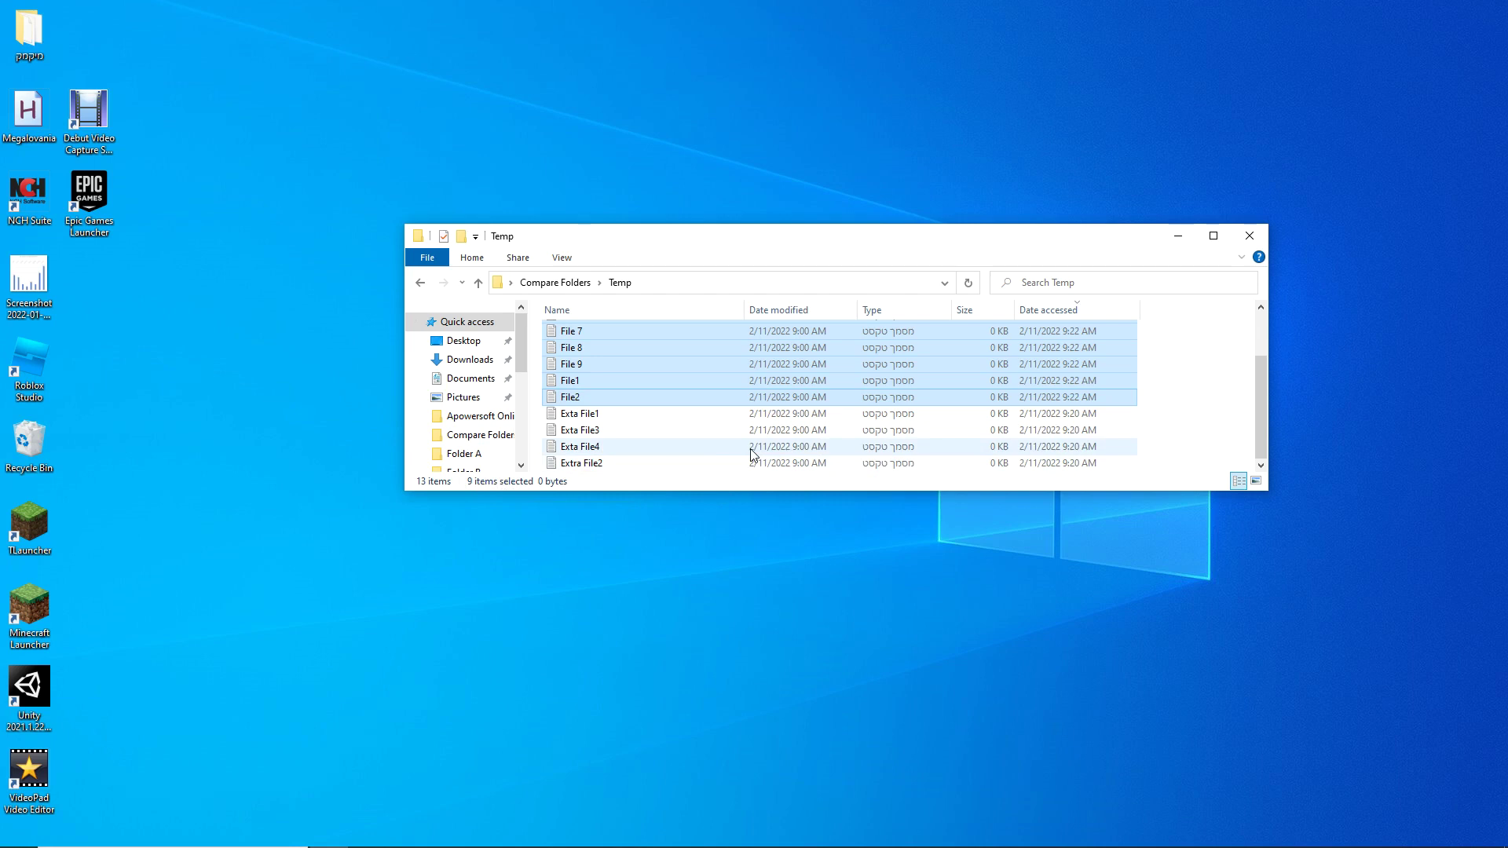
Return from Temp to Compare Folders with Backspace.
key("BackSpace")
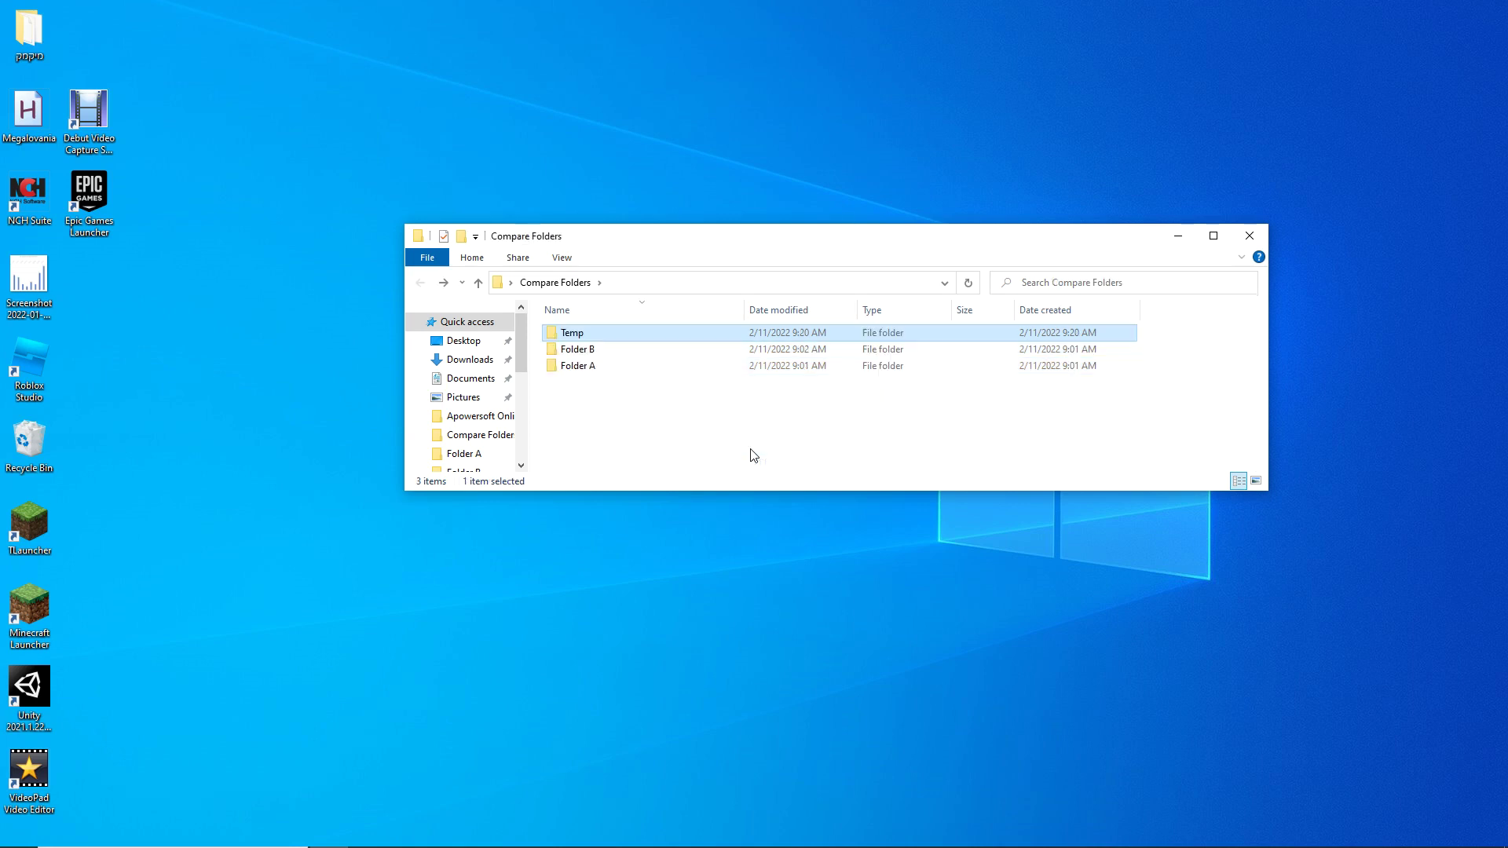